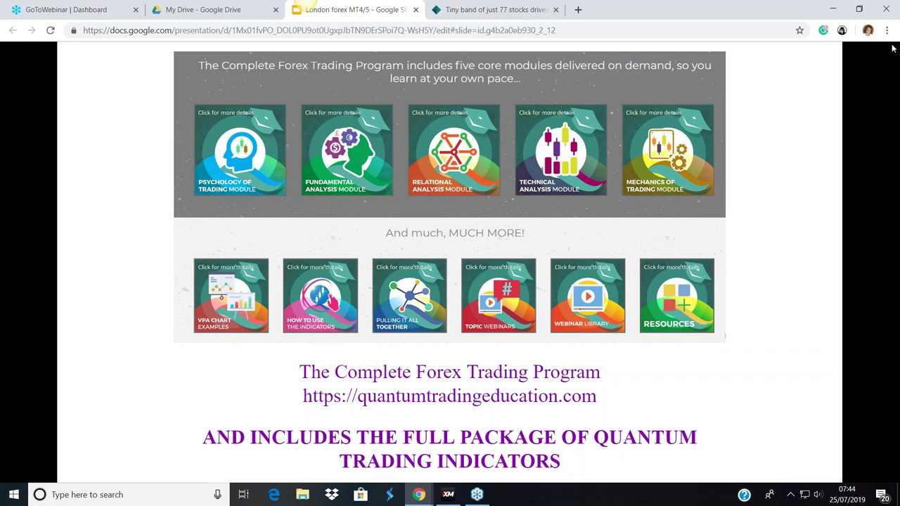
Minimize the presentation slides and bring up the Forex Factory calendar to review today's economic releases.
click(832, 12)
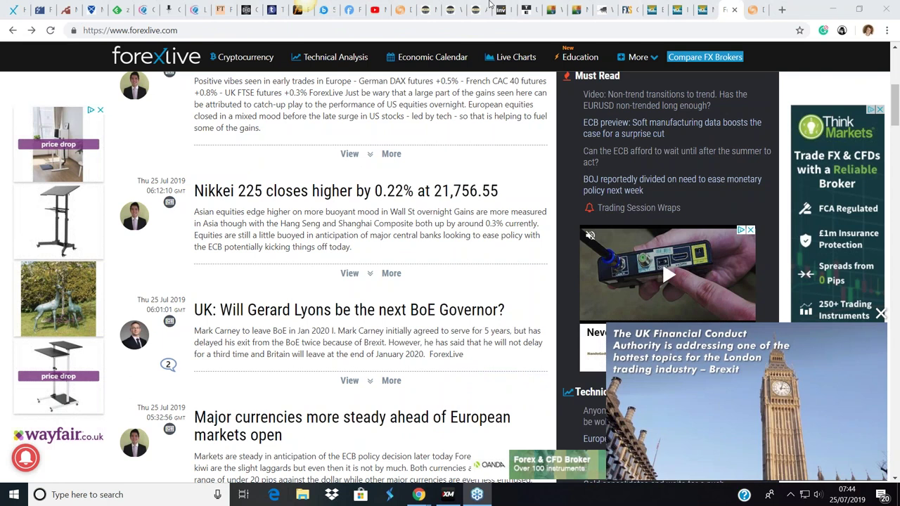
click(43, 10)
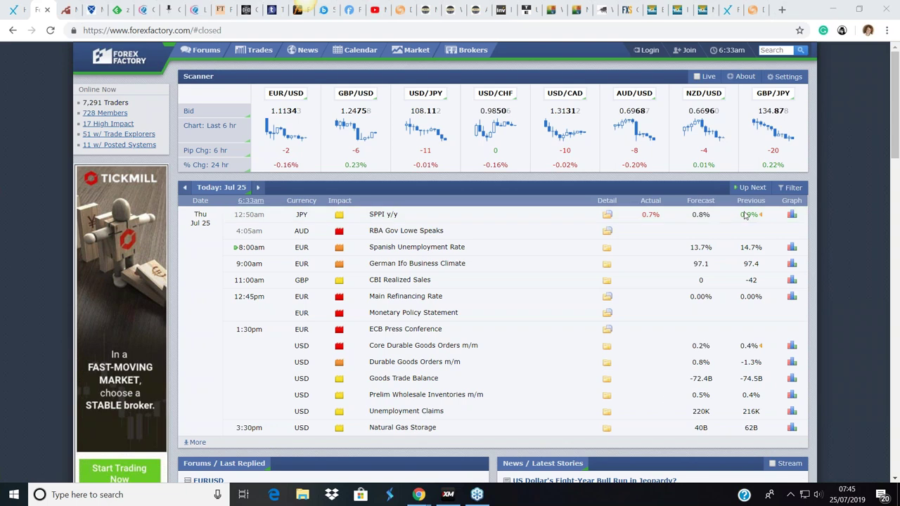
Switch to MetaTrader 5 and move the floating USDCHF,M30 currency strength window closer to the middle of the workspace.
click(449, 495)
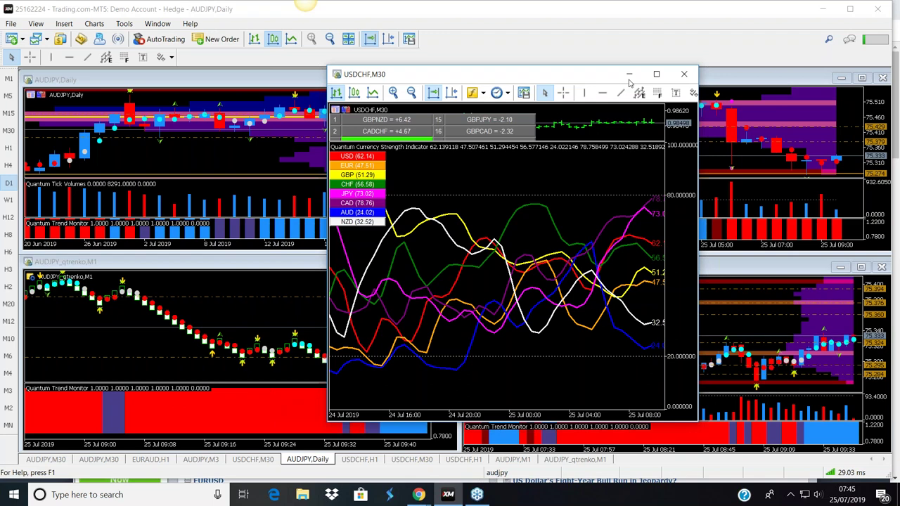
click(514, 76)
drag(514, 77, 440, 71)
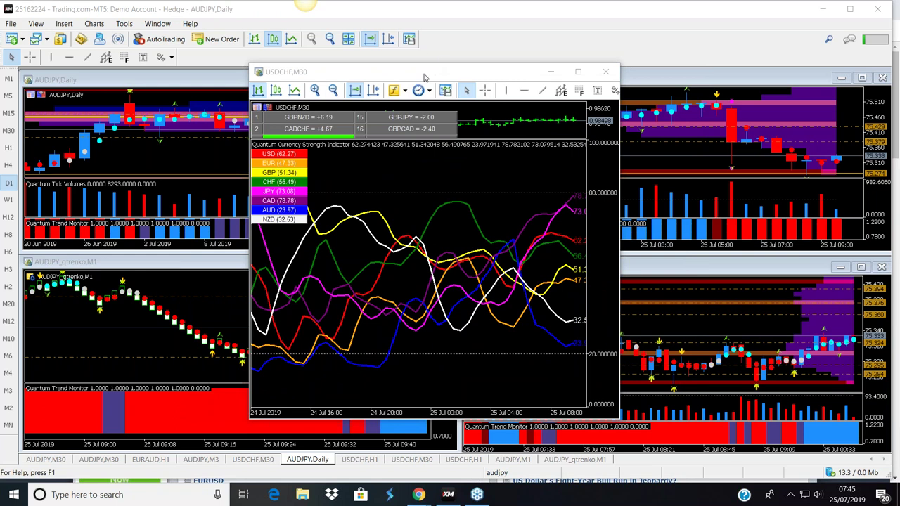
click(424, 77)
mouse_move(424, 77)
mouse_down()
mouse_move(493, 212)
mouse_move(440, 73)
mouse_move(426, 72)
mouse_up()
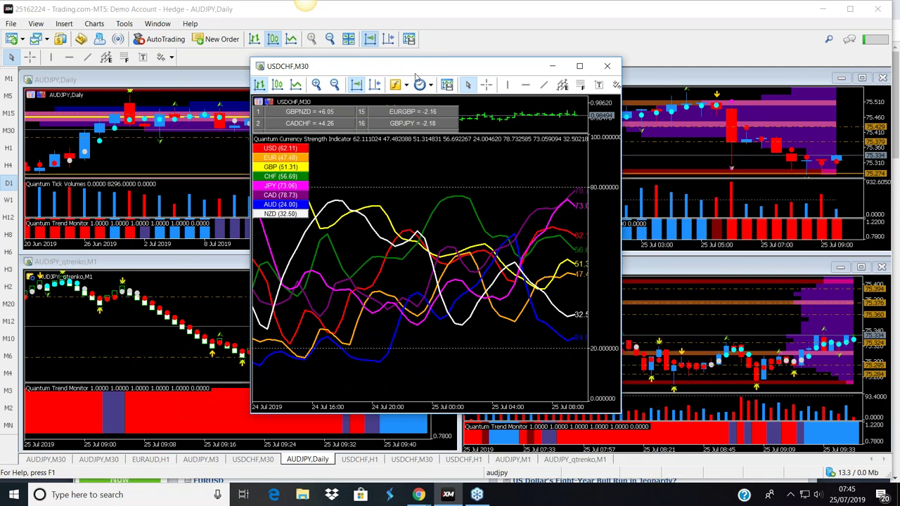
Load the GBP pairs profile and minimize its USDCHF,M30 currency strength chart to uncover the charts behind it.
click(536, 475)
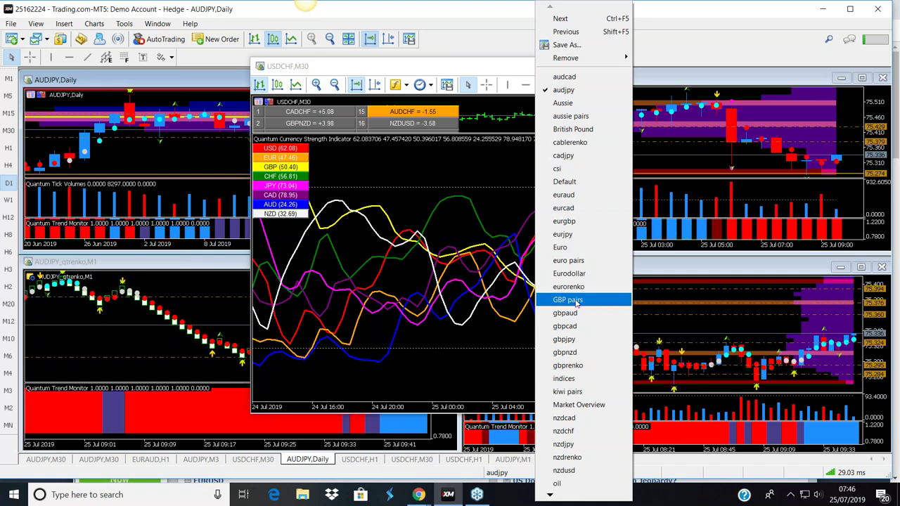
click(568, 300)
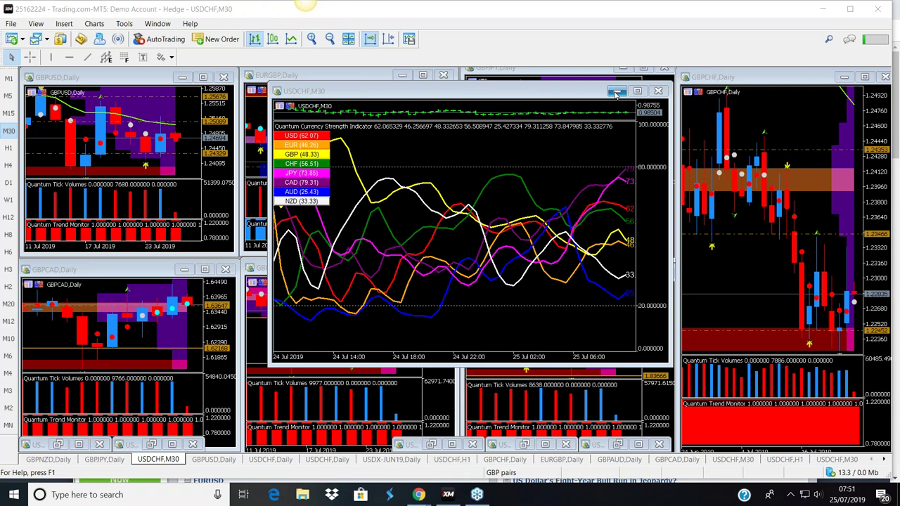
click(615, 92)
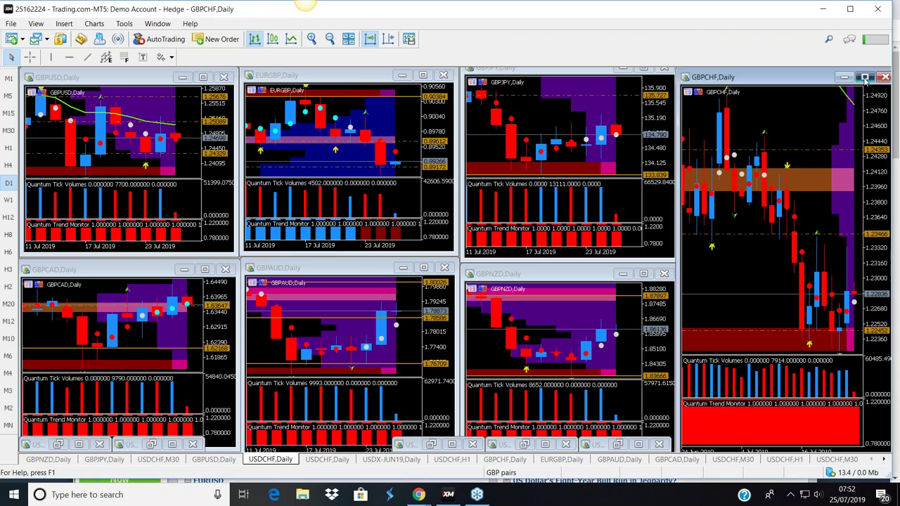
Examine the GBPCHF daily chart alternately at full size and in the tiled layout.
click(865, 77)
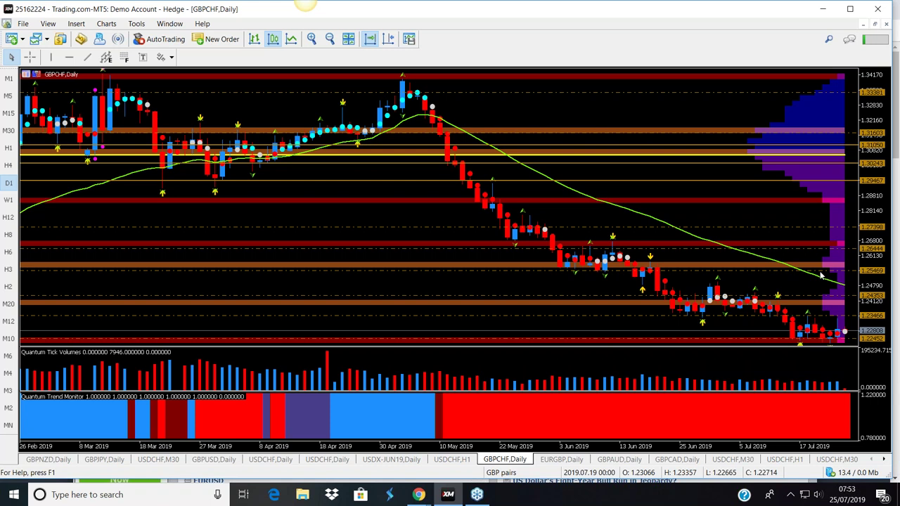
click(875, 25)
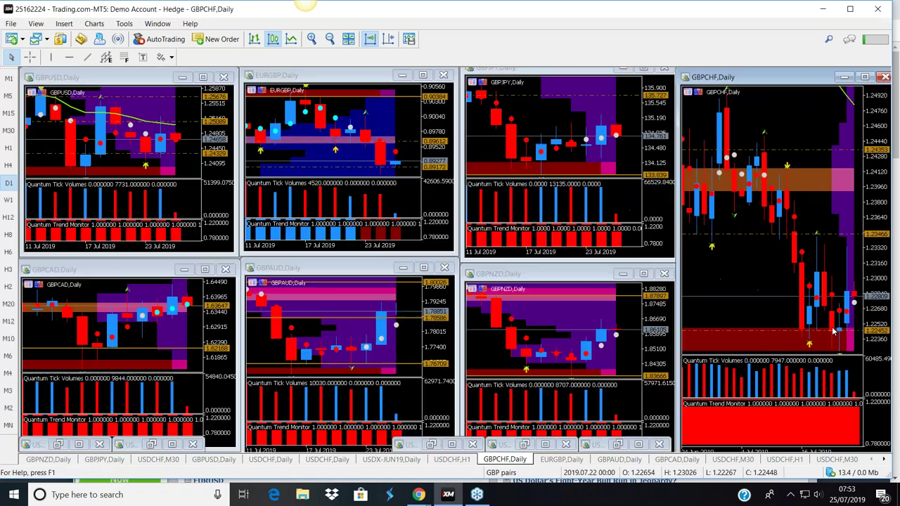
click(865, 77)
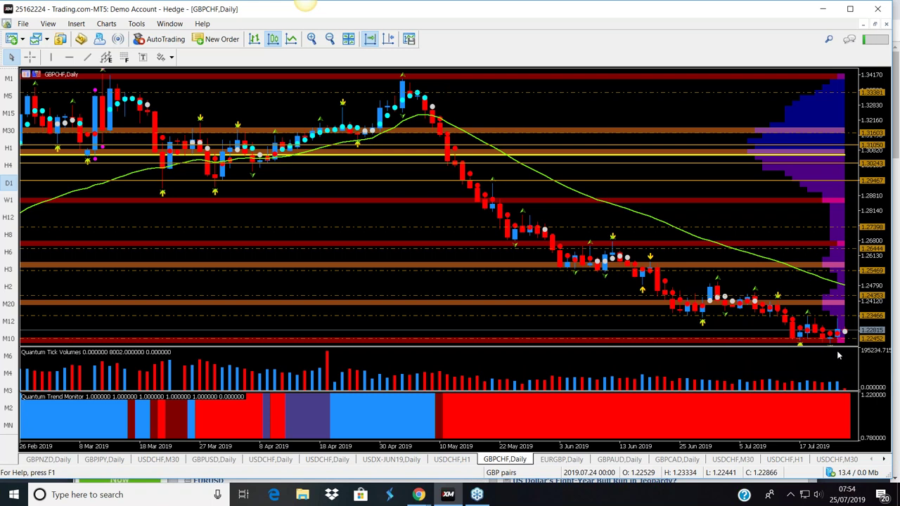
click(875, 25)
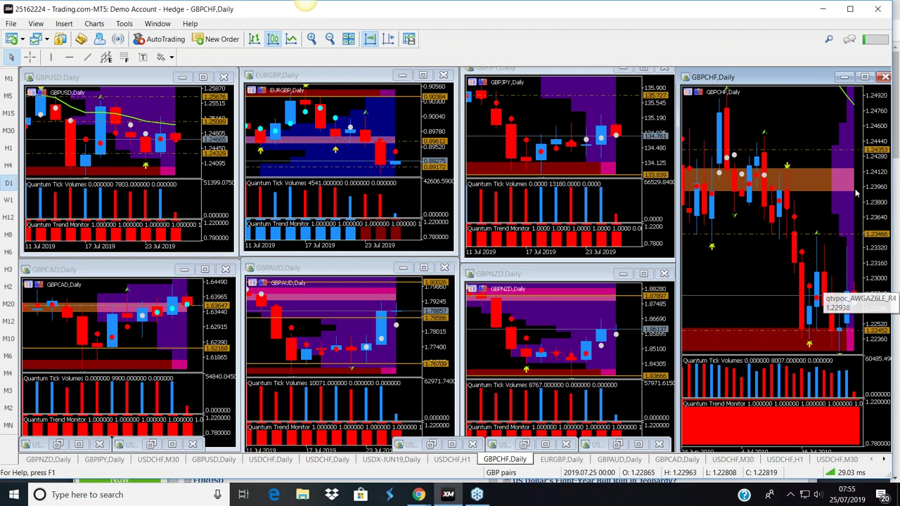
Maximize the GBPCHF daily chart, enlarge its candles by one zoom level and dismiss the mail notification.
click(864, 76)
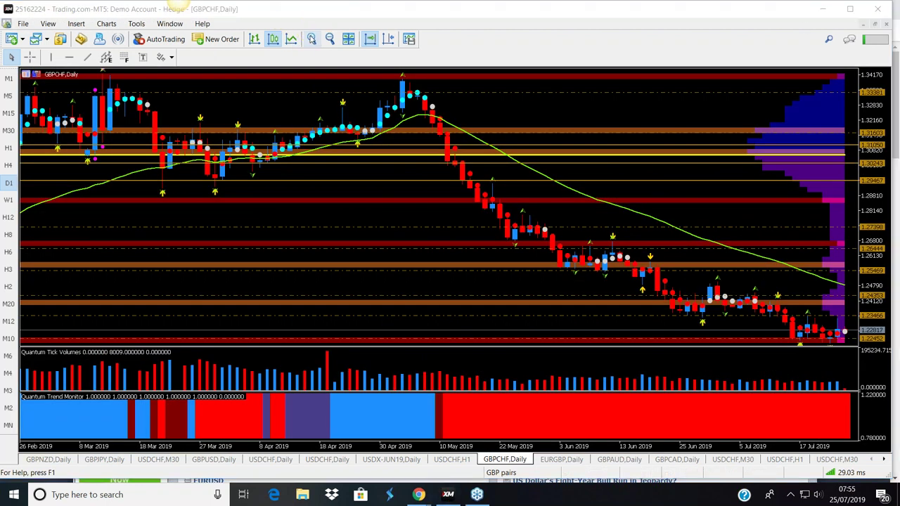
click(311, 39)
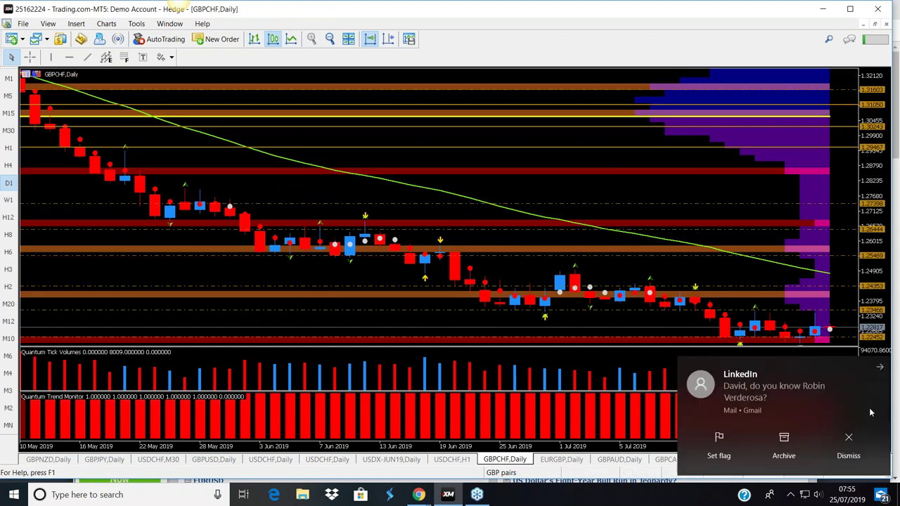
click(881, 368)
click(845, 439)
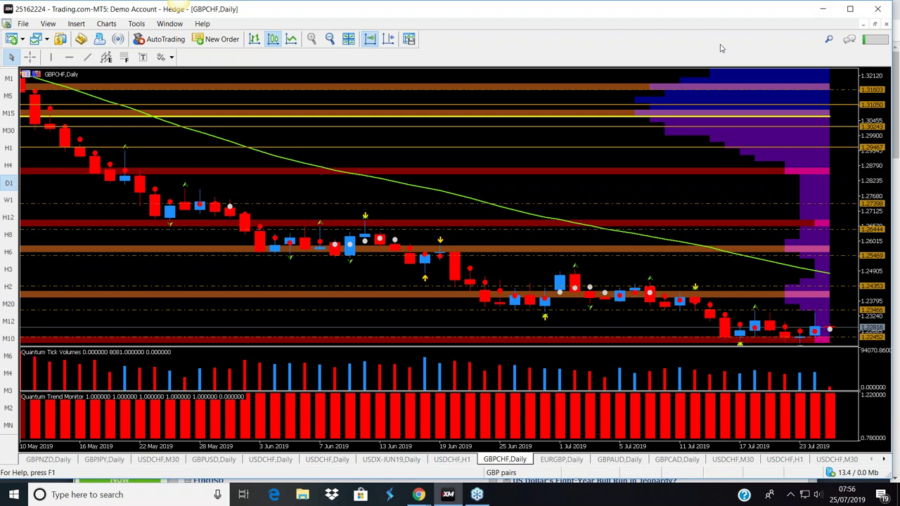
Restore the GBPCHF chart to the tiled layout and load the euro pairs profile.
click(875, 25)
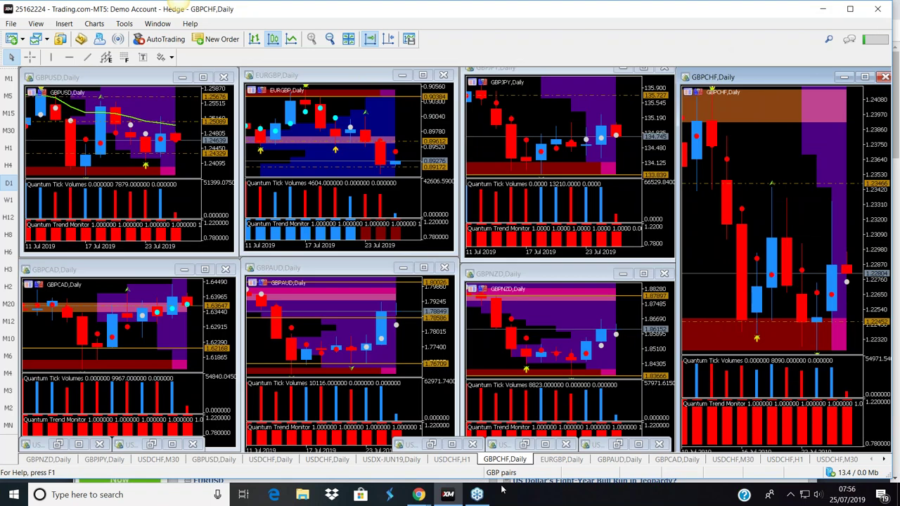
click(501, 472)
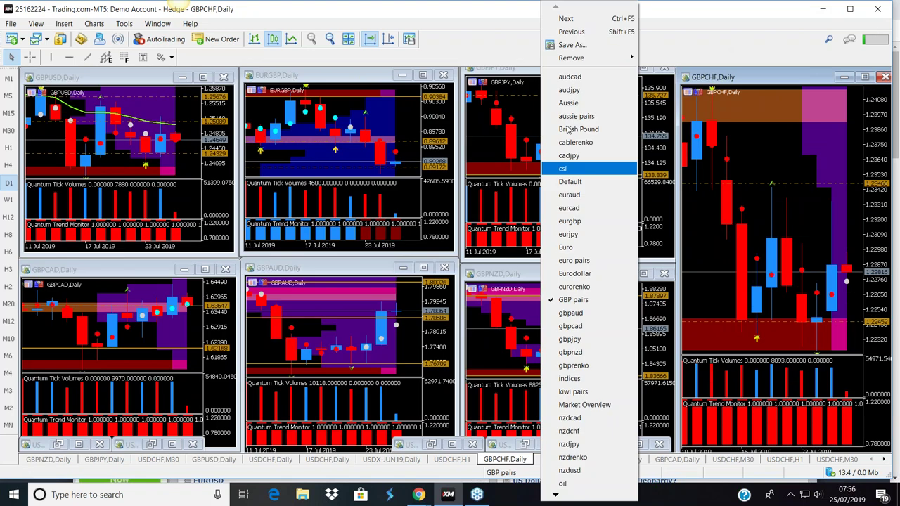
click(583, 260)
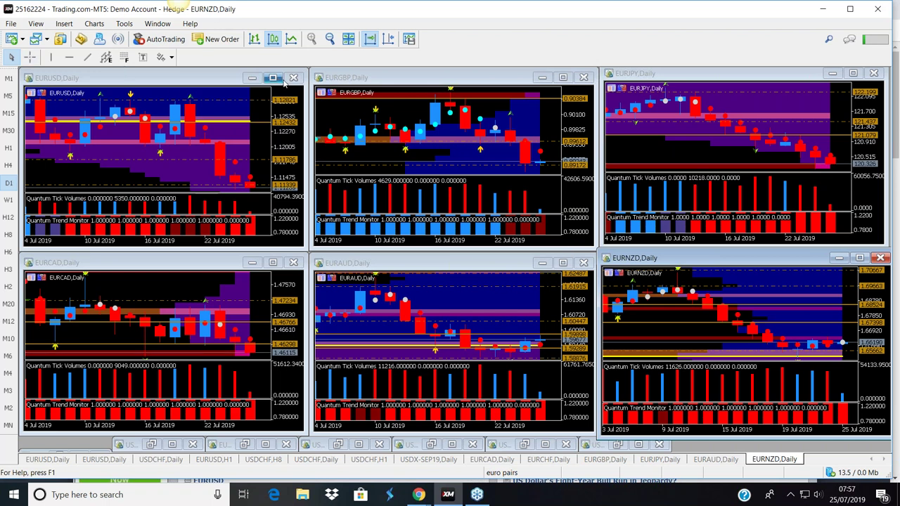
Maximize the EURUSD daily chart and examine its price history back to November 2017.
click(275, 79)
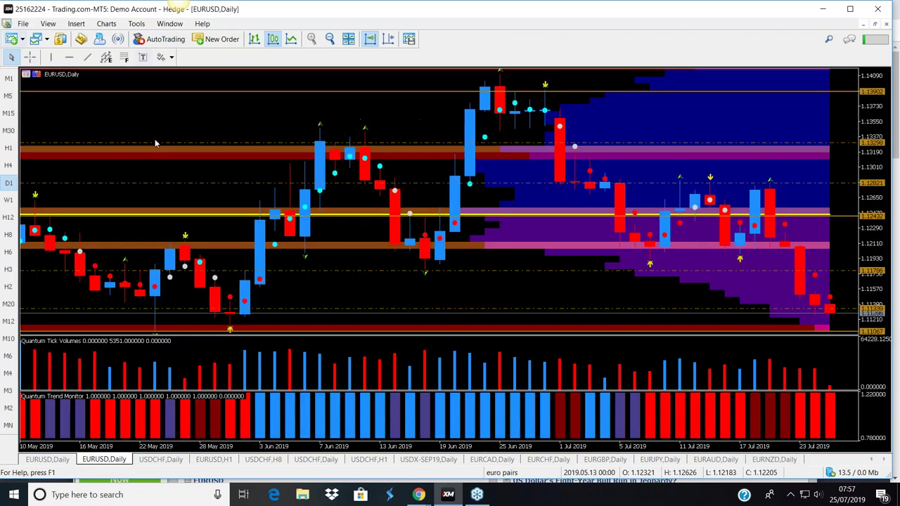
click(330, 39)
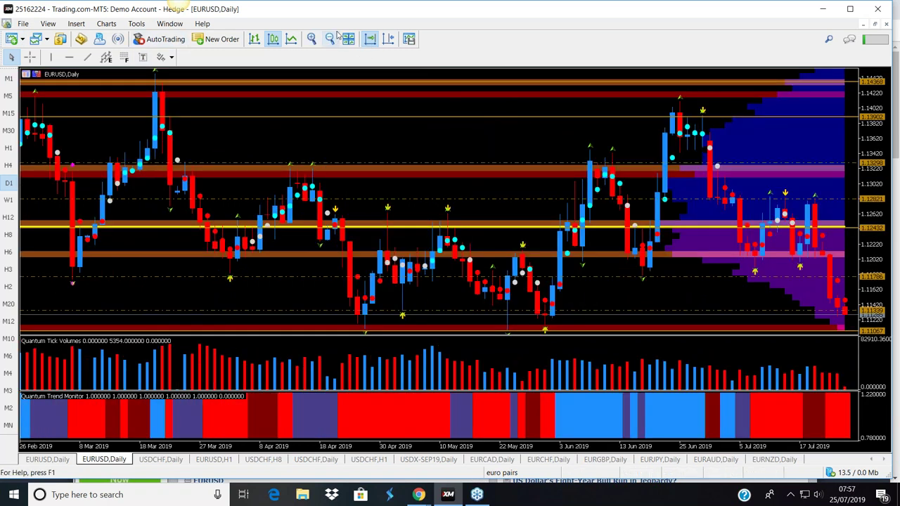
click(330, 40)
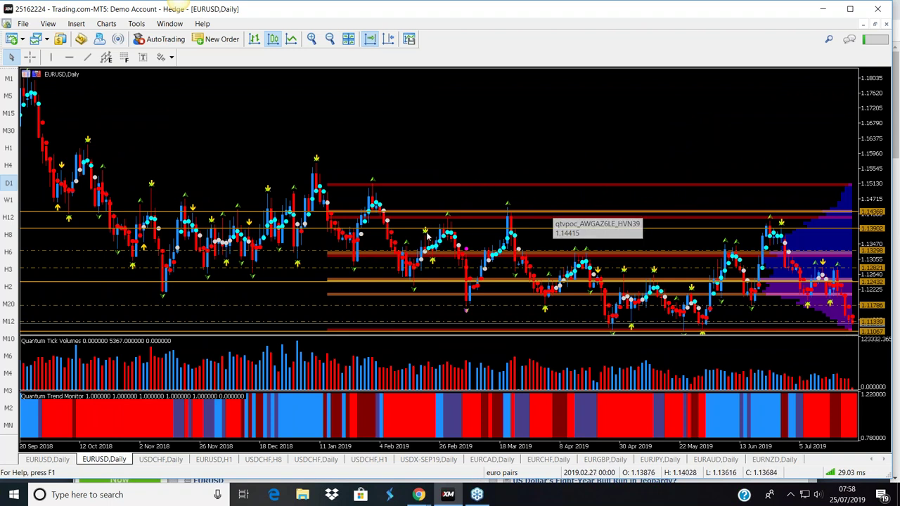
click(330, 39)
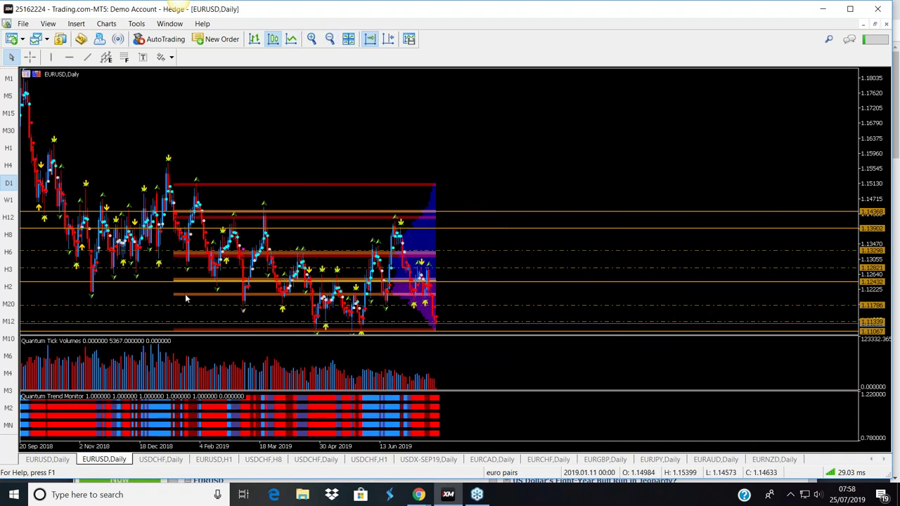
scroll(185, 294, up, 5)
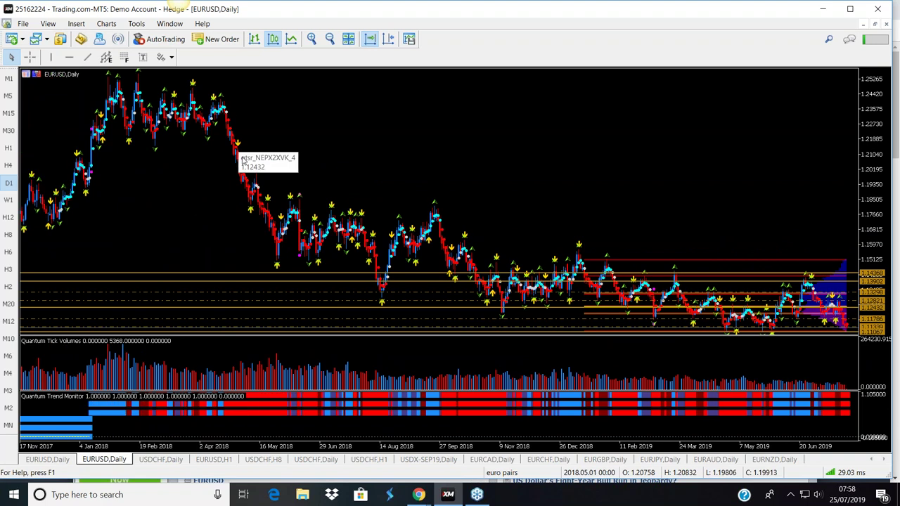
scroll(242, 162, up, 1)
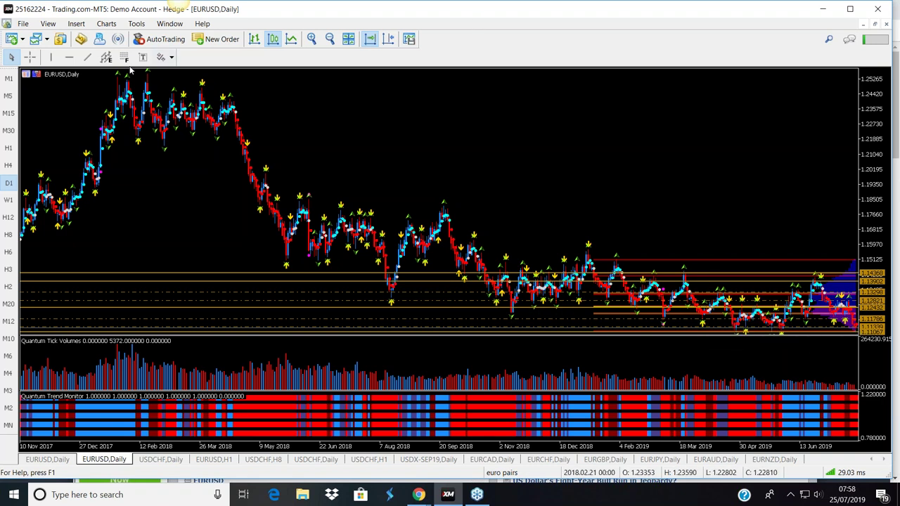
Bring the EURUSD daily chart back to the candles since late February 2019 and shrink the tick volume pane to enlarge the price area.
click(312, 38)
click(311, 39)
click(312, 39)
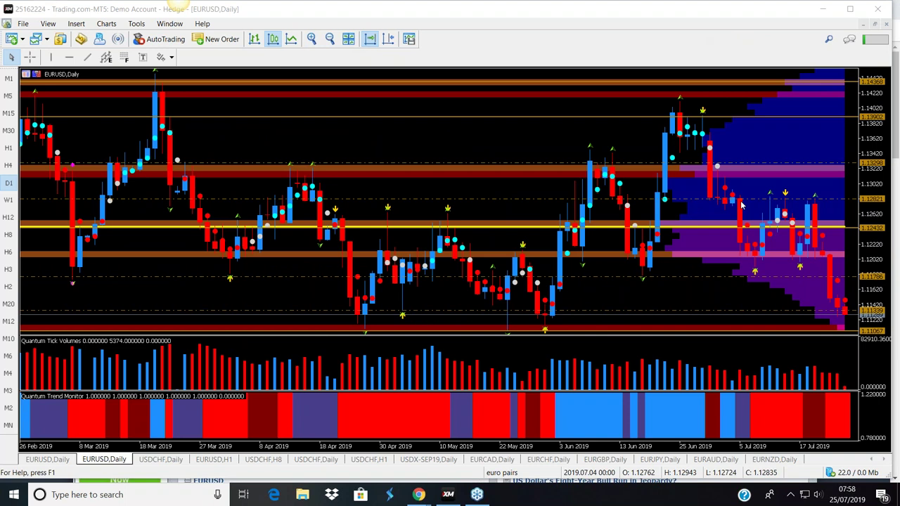
drag(691, 364, 691, 364)
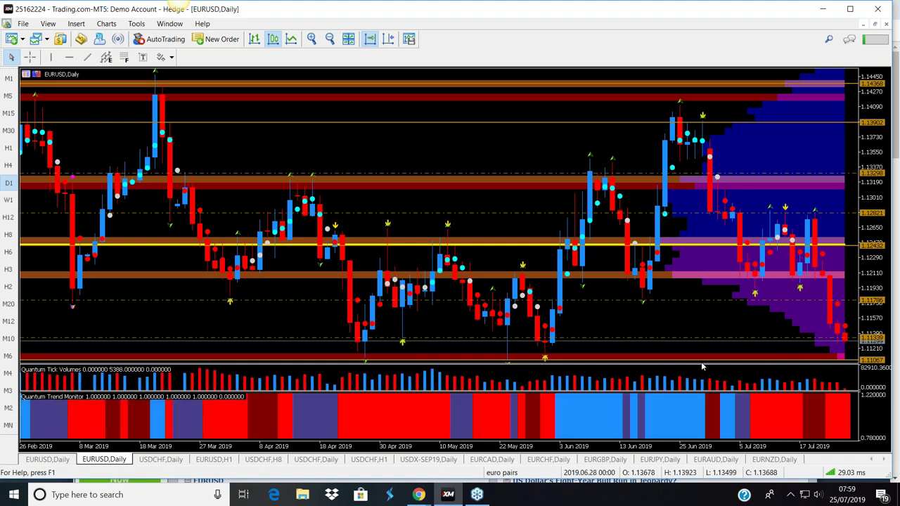
drag(702, 365, 702, 371)
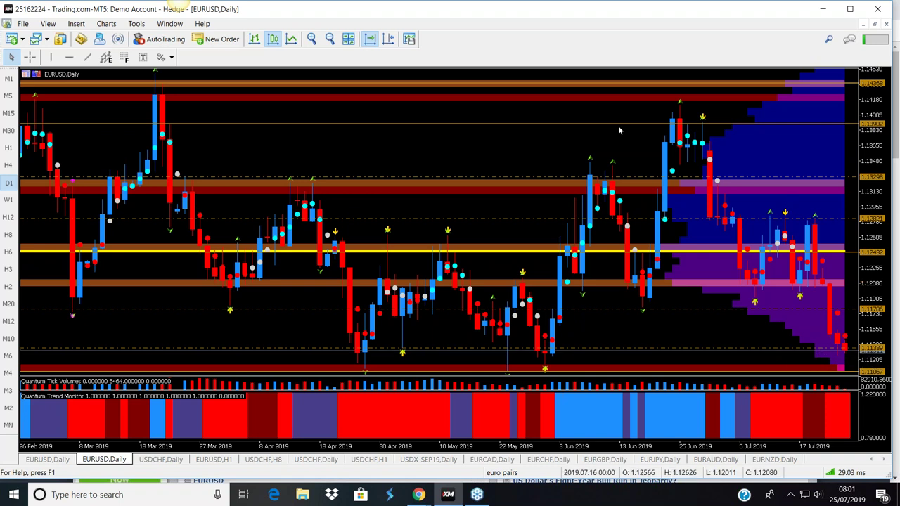
Examine the EURUSD daily chart back to September 2018, both at full size and tiled among the euro pairs.
click(330, 40)
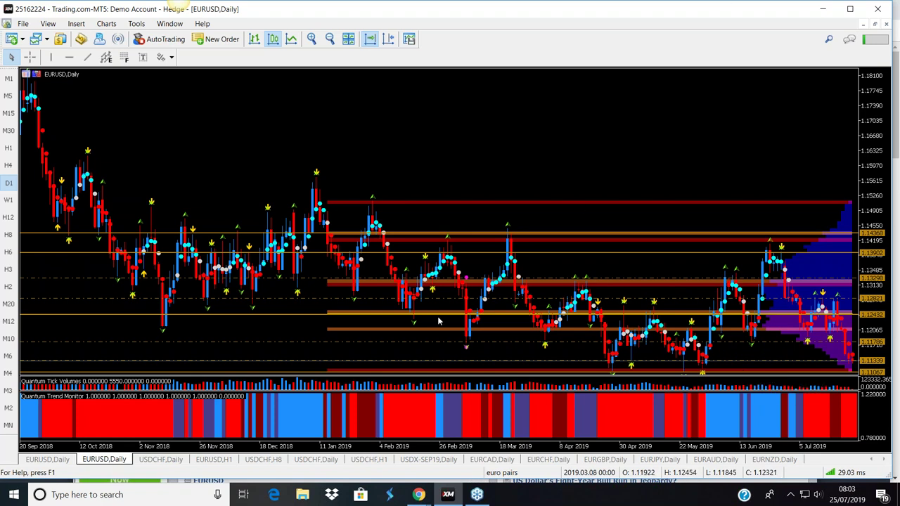
click(876, 25)
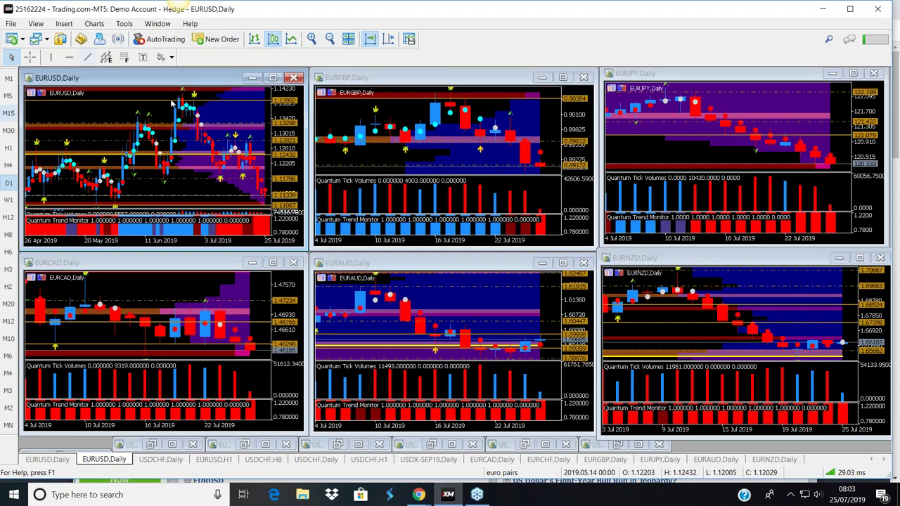
click(273, 79)
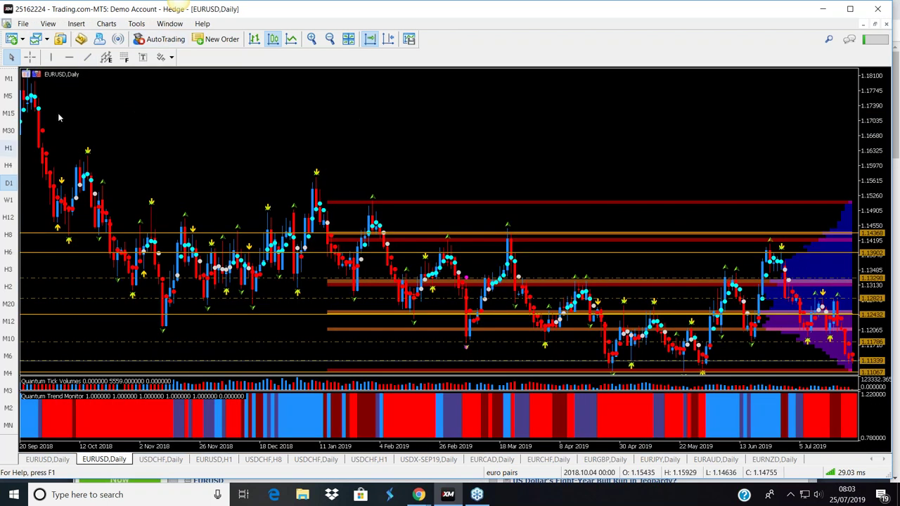
Switch the maximized EURUSD chart to the M5 timeframe and show its latest candles at a close zoom level.
click(9, 96)
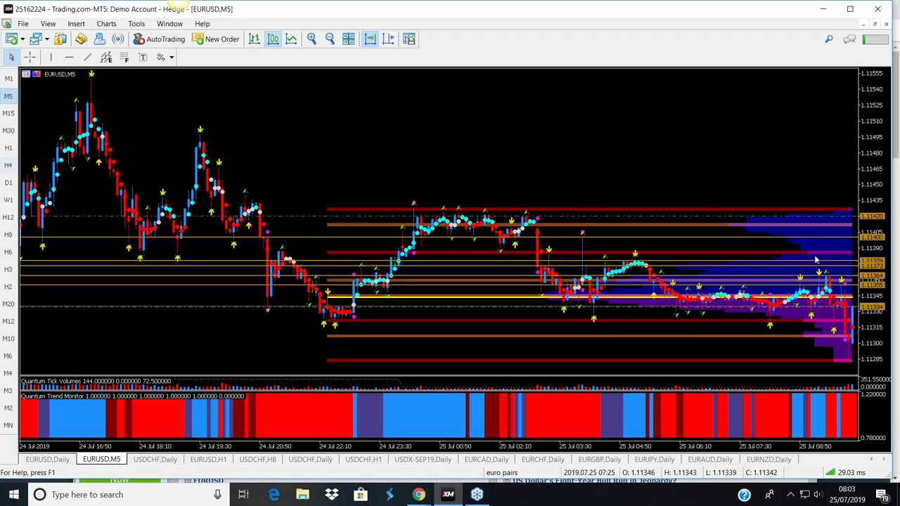
click(329, 39)
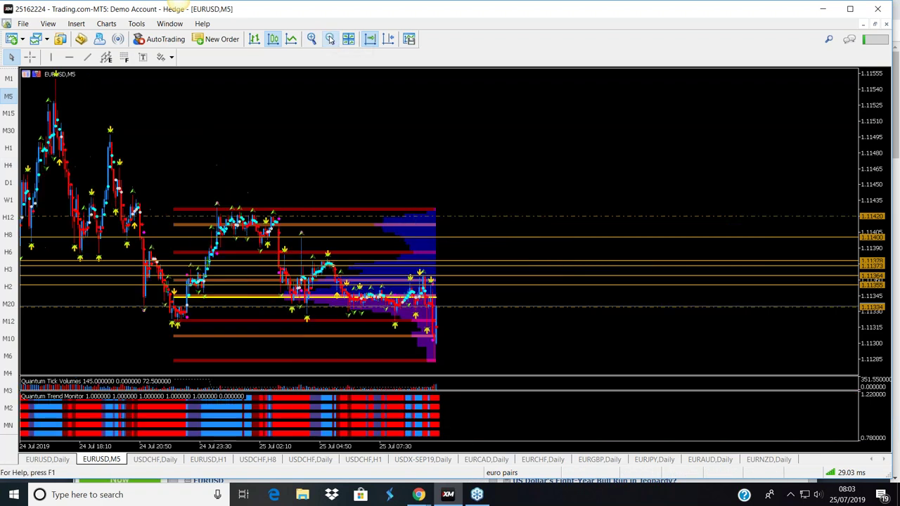
click(311, 39)
click(311, 39)
click(312, 39)
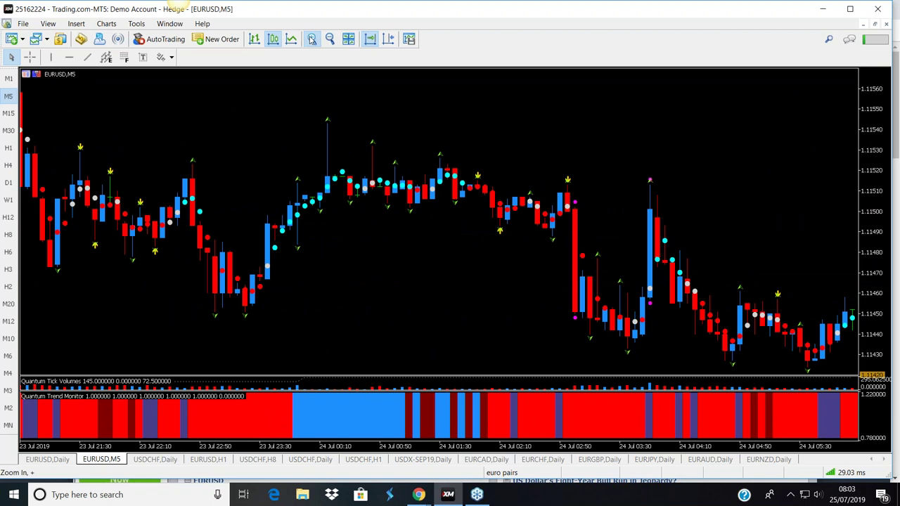
key(plus)
scroll(716, 333, down, 15)
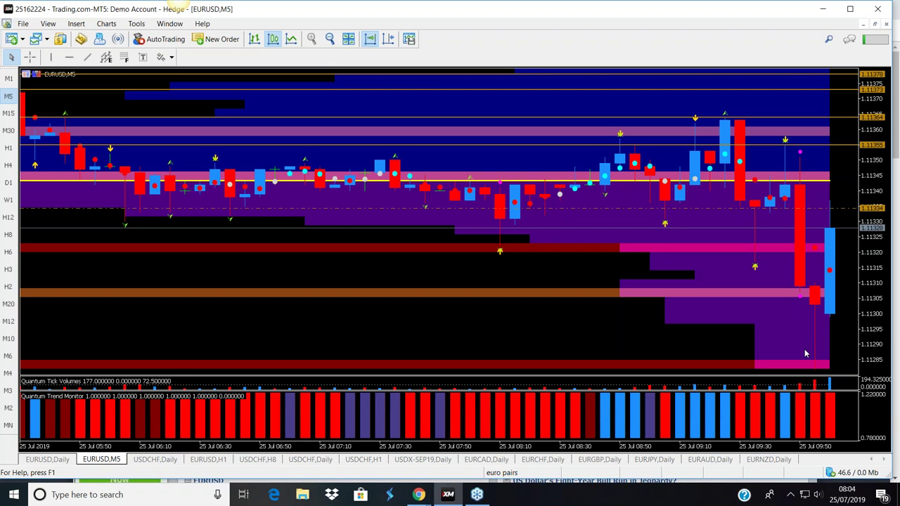
click(447, 496)
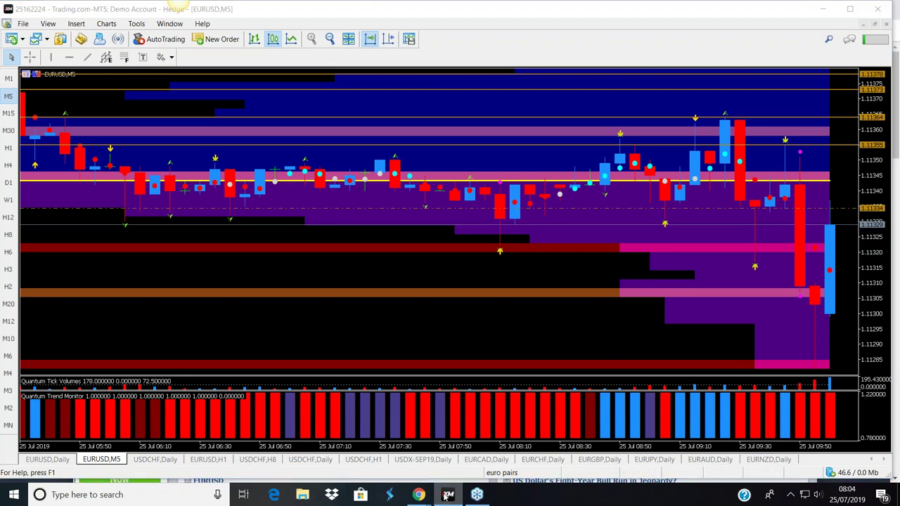
Load the audjpy chart profile in place of the euro pairs profile.
click(448, 496)
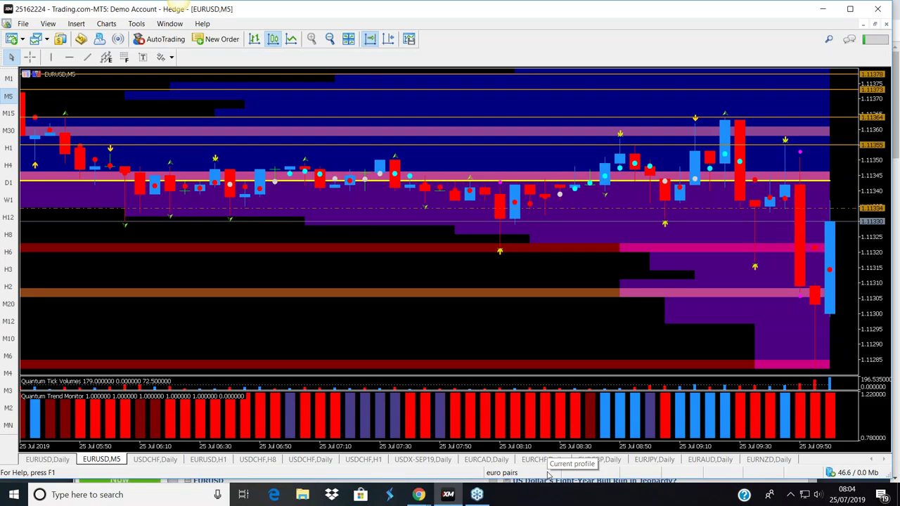
click(548, 430)
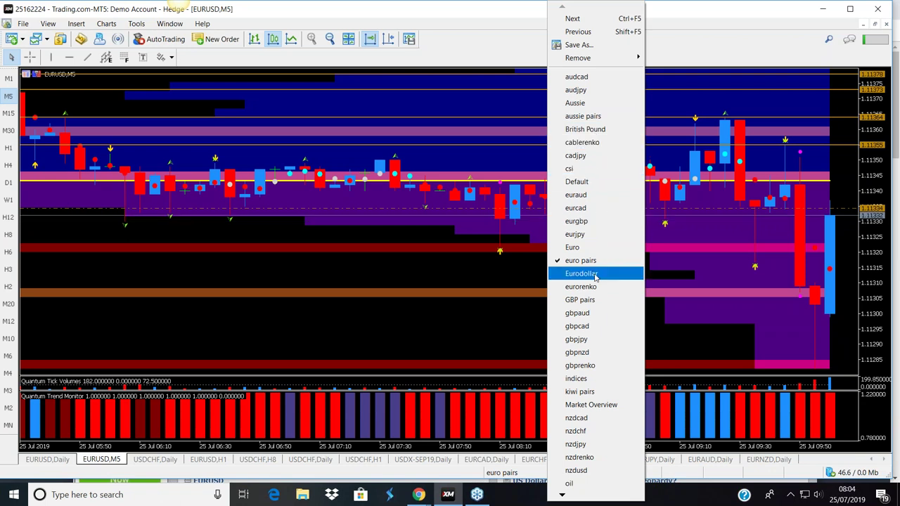
click(575, 91)
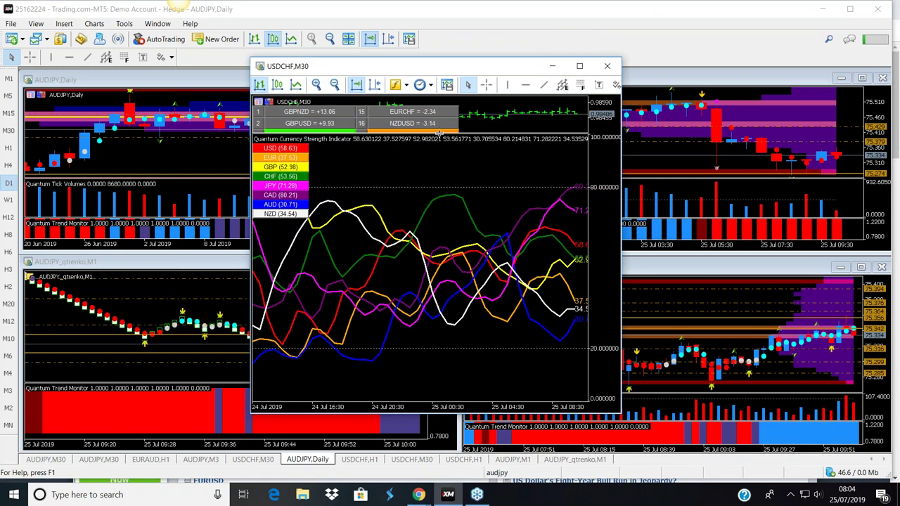
Expand the pair ranking table in the floating USDCHF M30 window to read it, and enlarge the currency strength pane again.
drag(438, 133, 432, 310)
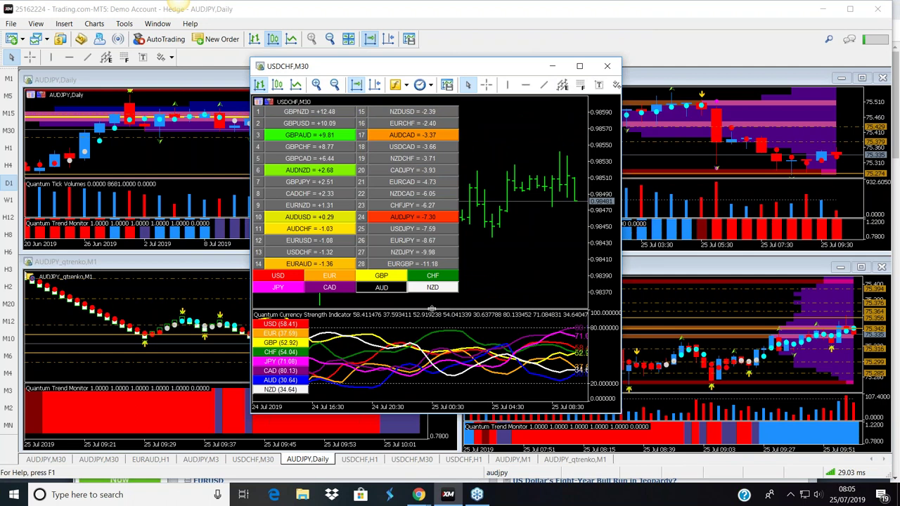
drag(431, 309, 433, 307)
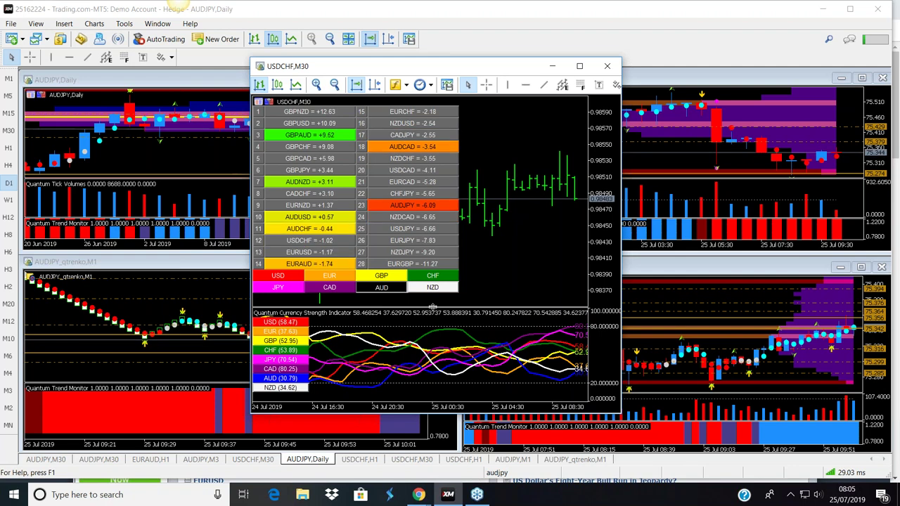
drag(432, 307, 434, 306)
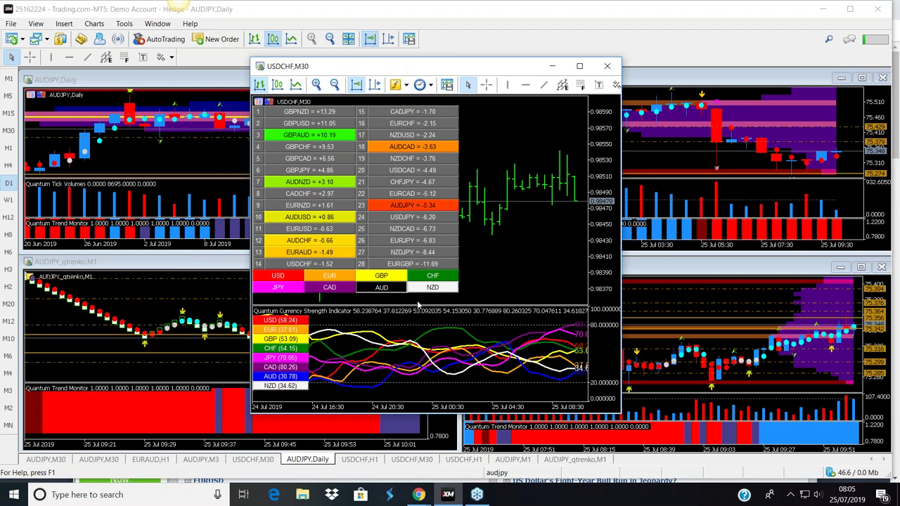
drag(417, 301, 421, 100)
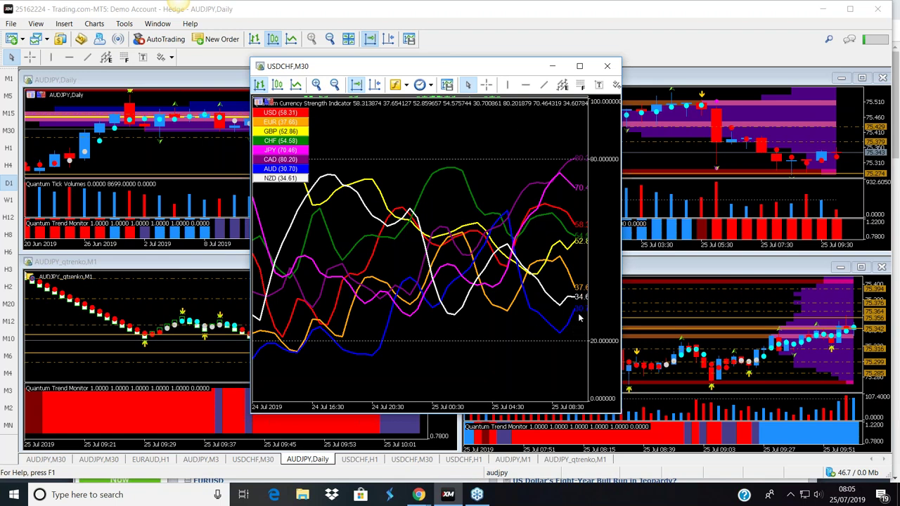
mouse_move(560, 178)
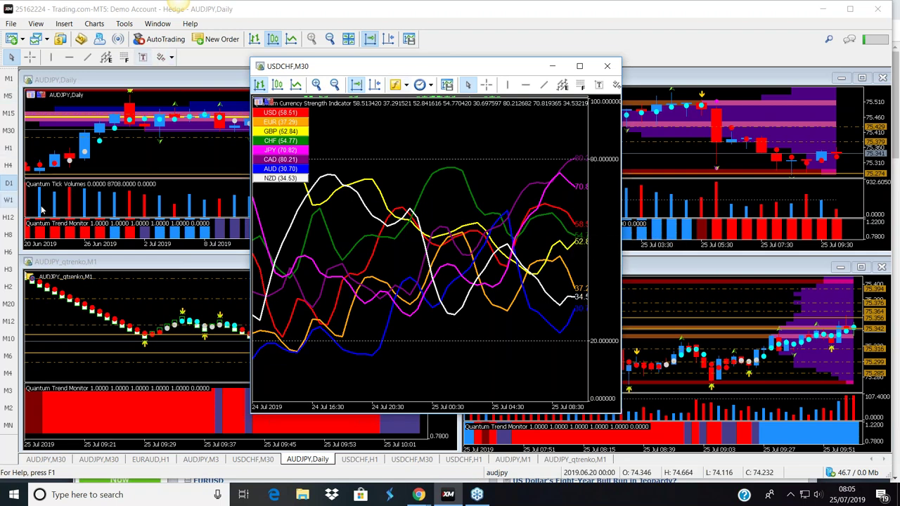
Dock the floating USDCHF chart window and switch it to the daily timeframe to view longer-term currency strength.
right_click(410, 128)
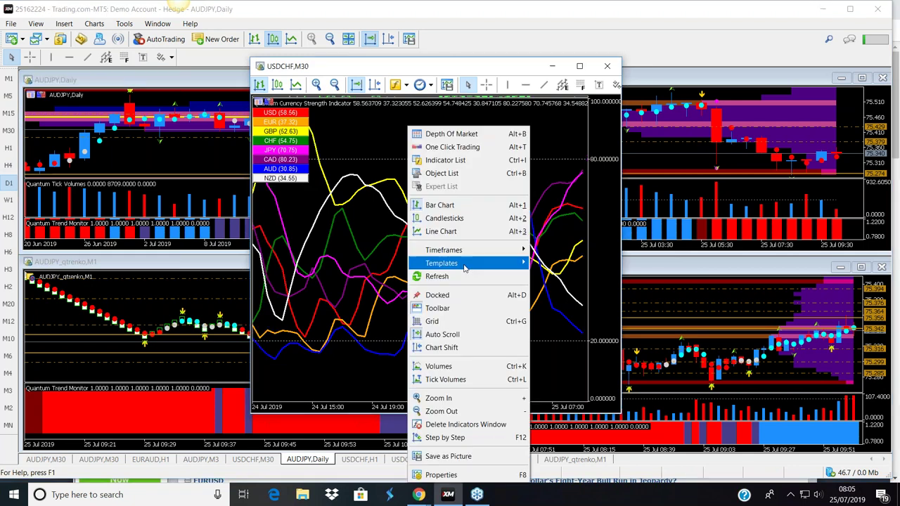
click(442, 297)
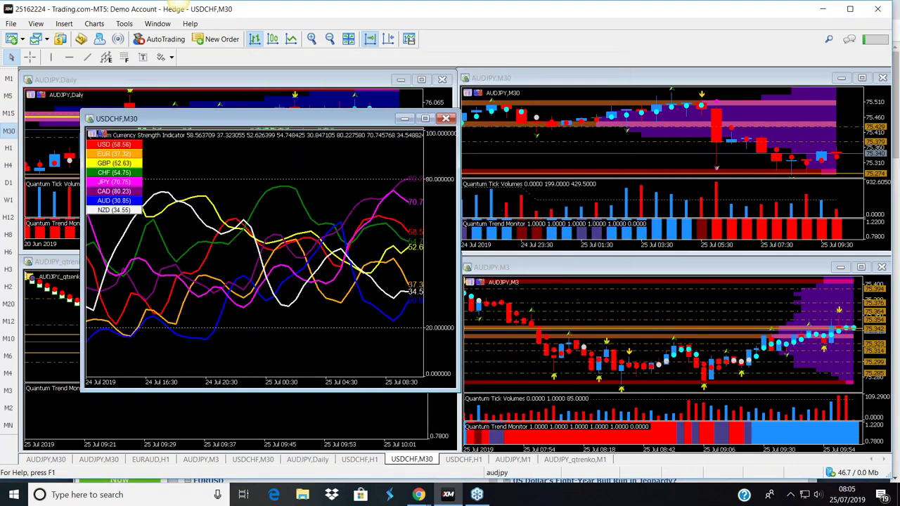
click(9, 182)
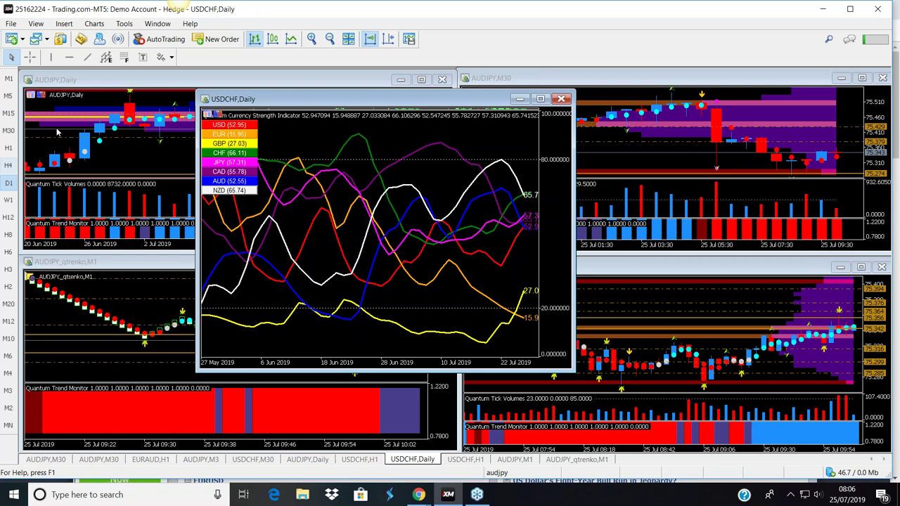
Return the USDCHF chart to M30 with its pair ranking table expanded, and minimize the chart window.
click(10, 131)
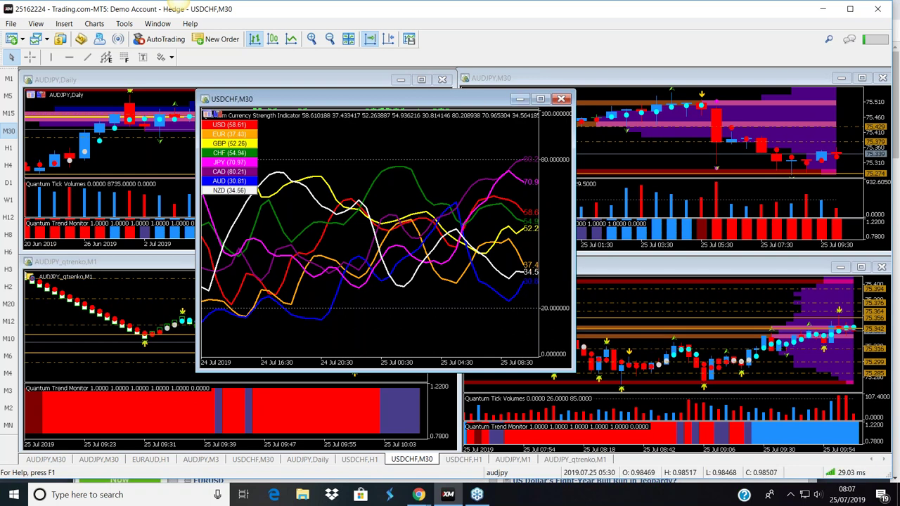
drag(453, 109, 453, 316)
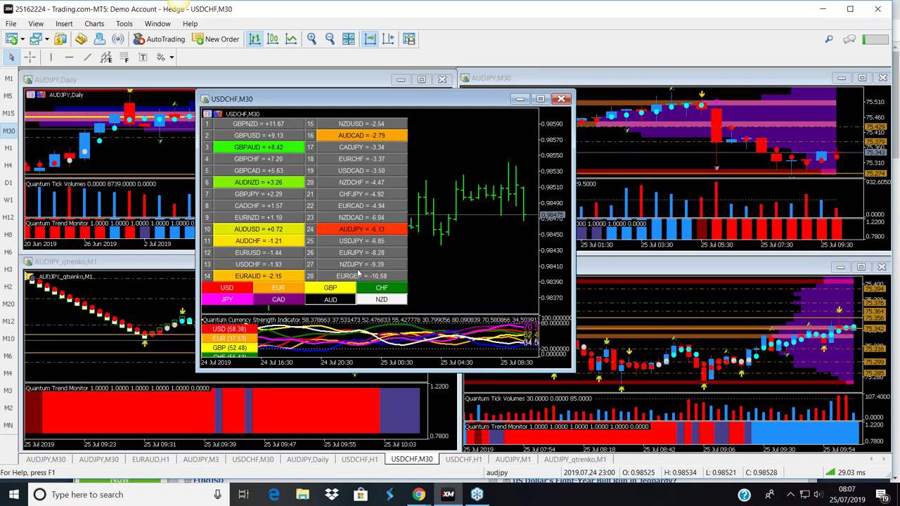
click(520, 99)
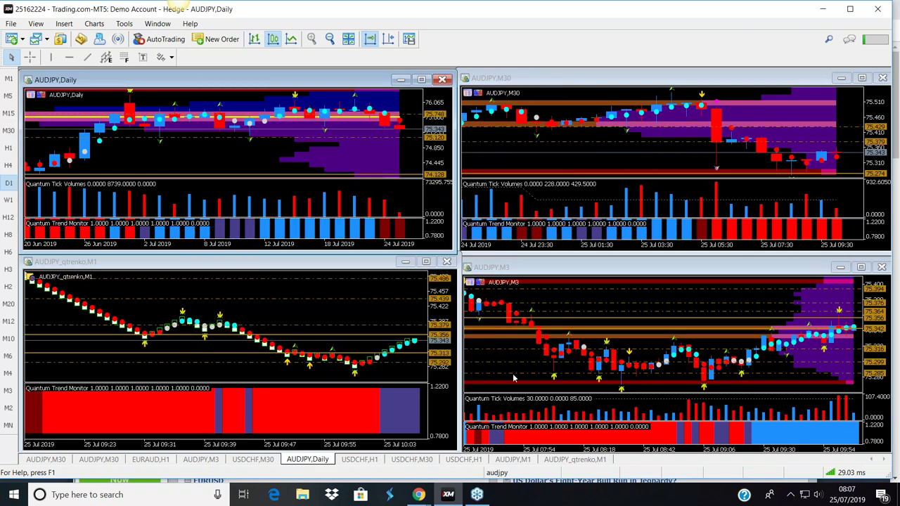
Examine the AUDJPY renko M1 chart and its trend monitor at full size, and restore the tiled layout.
click(425, 261)
click(425, 261)
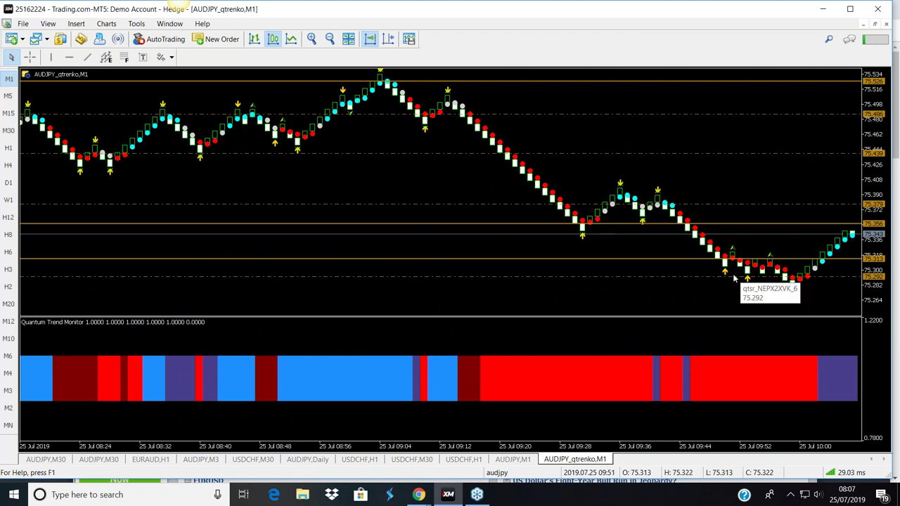
mouse_move(837, 258)
mouse_move(815, 371)
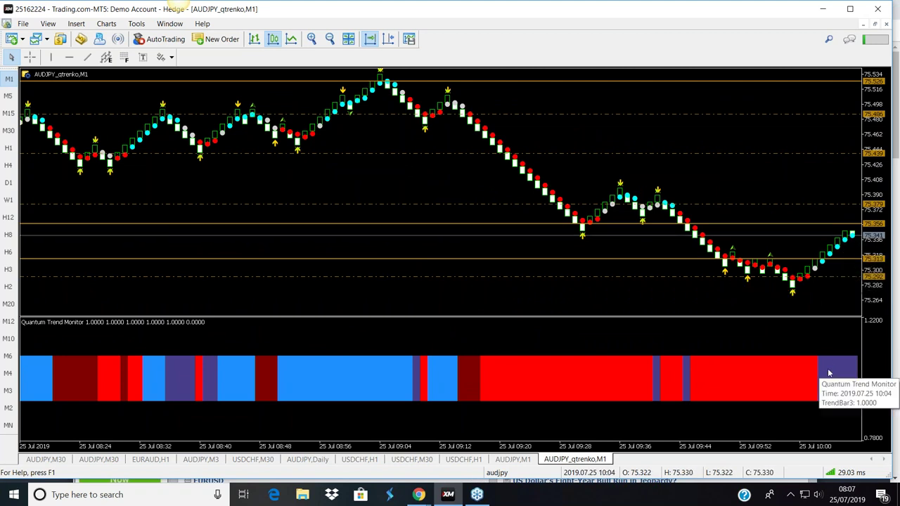
click(875, 25)
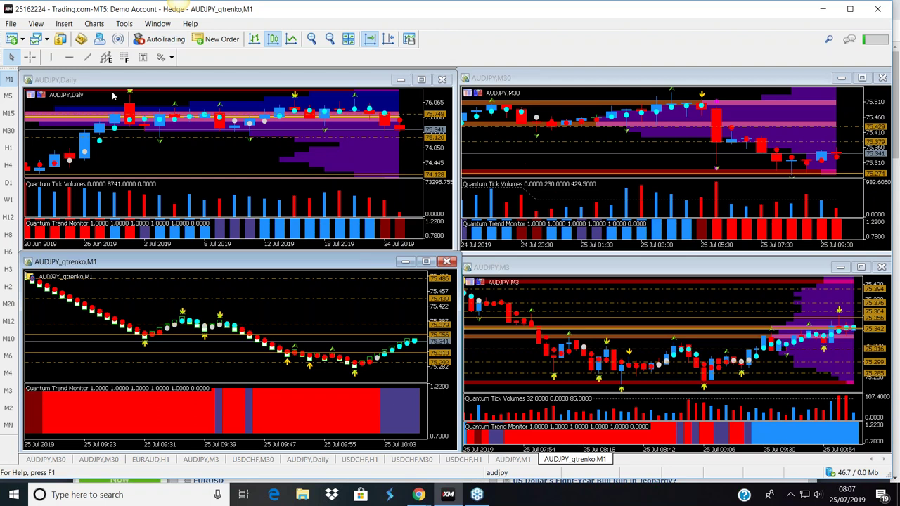
Examine the AUDJPY M3 and daily charts one at a time at full size, restoring the tiled layout after each.
click(861, 268)
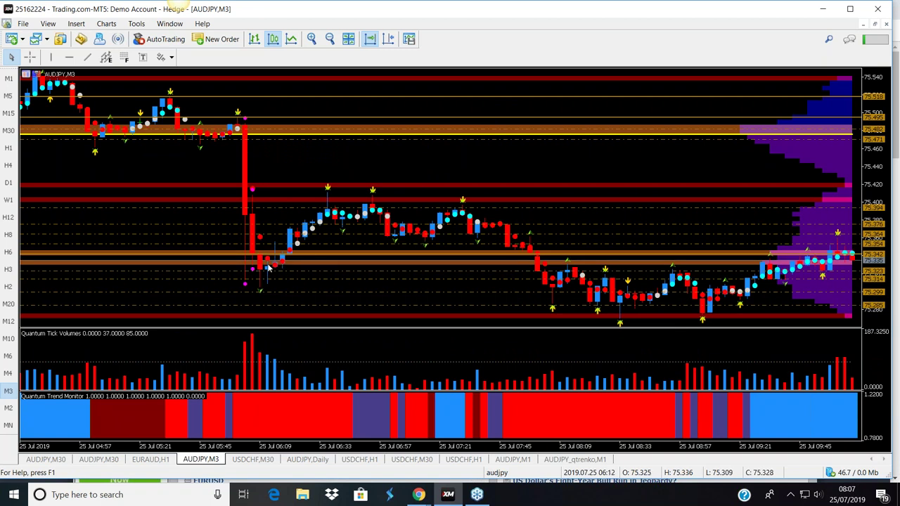
mouse_move(318, 215)
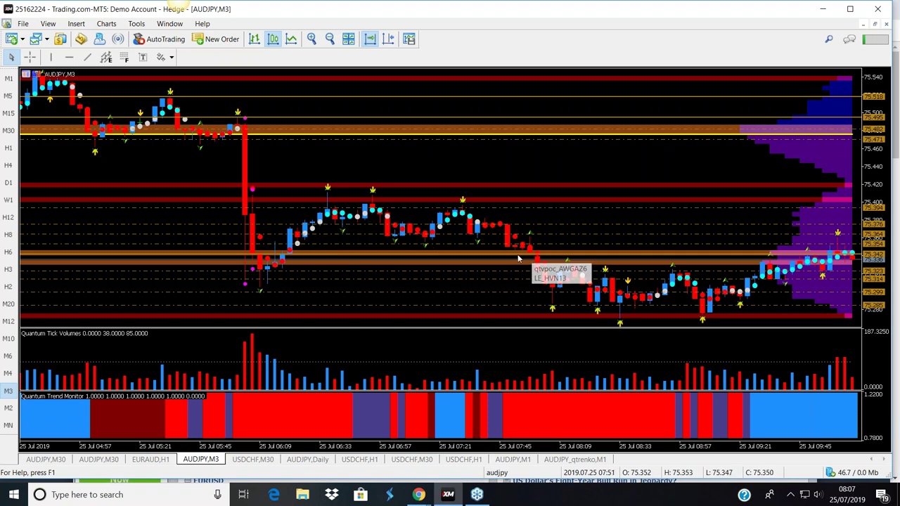
mouse_move(712, 323)
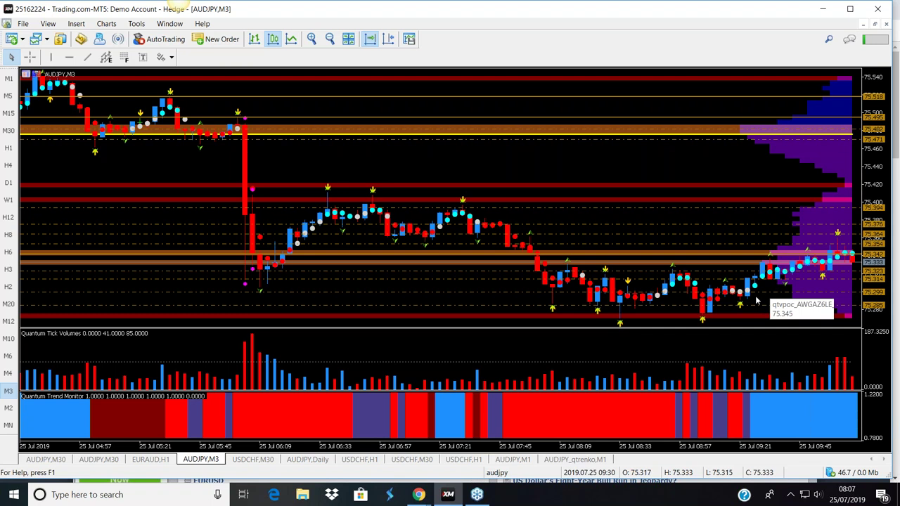
click(876, 25)
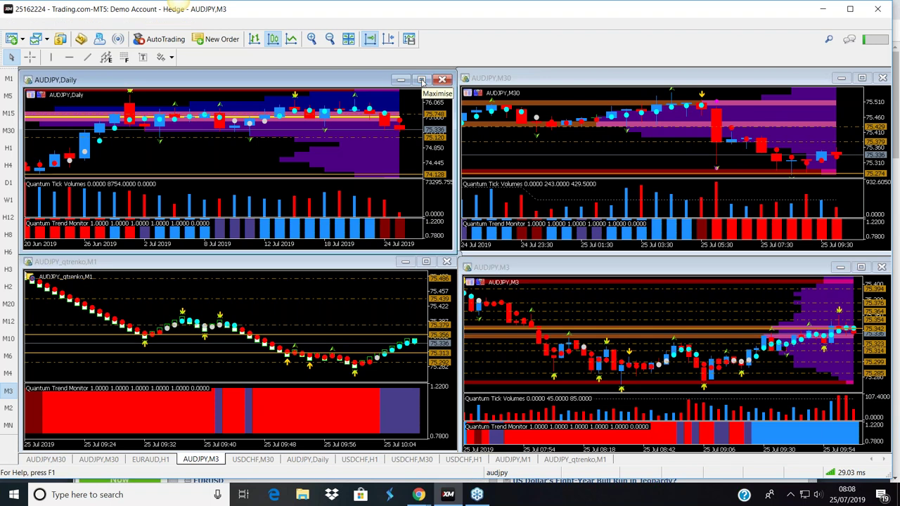
click(421, 79)
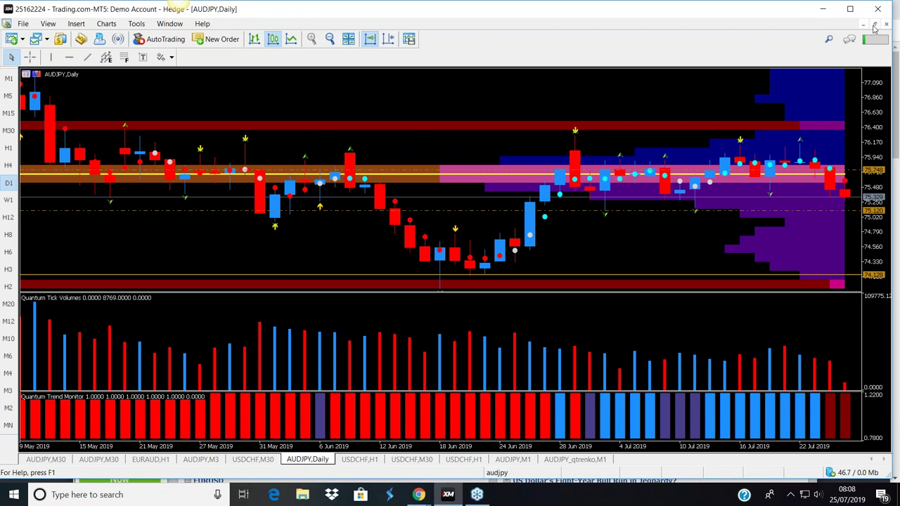
click(874, 25)
Switch to NinjaTrader, examine the AUDJPY daily chart at full size and restore it among the other timeframes.
key(alt+r)
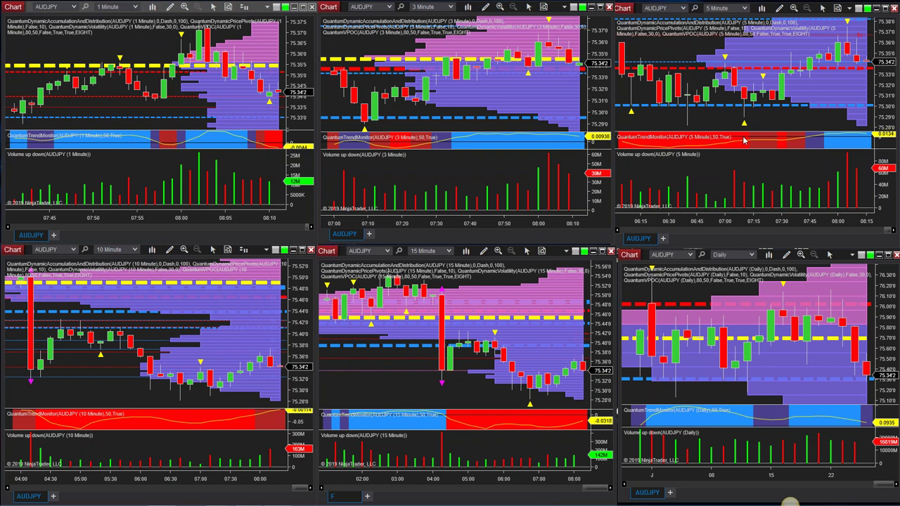
click(888, 256)
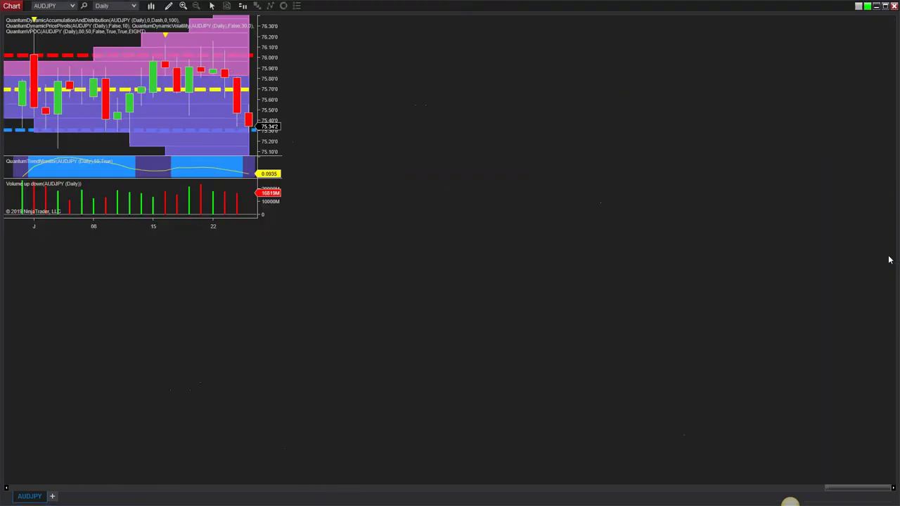
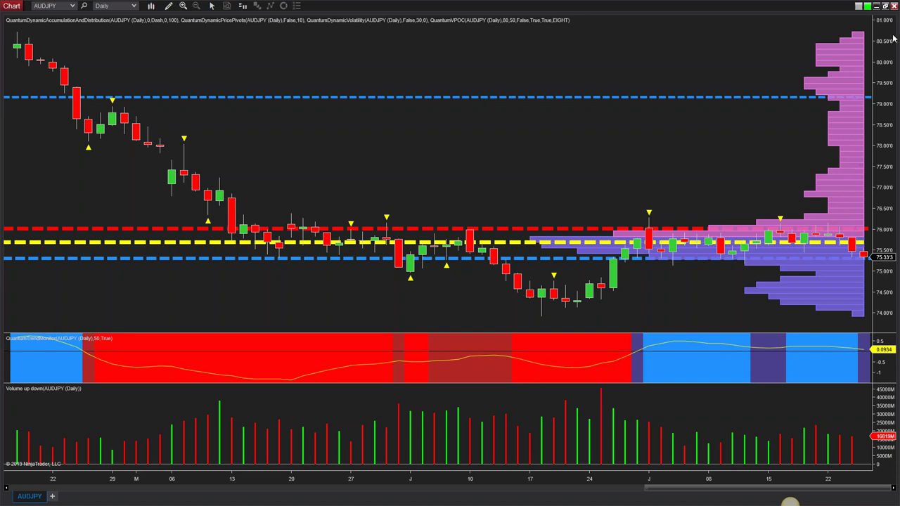
click(884, 5)
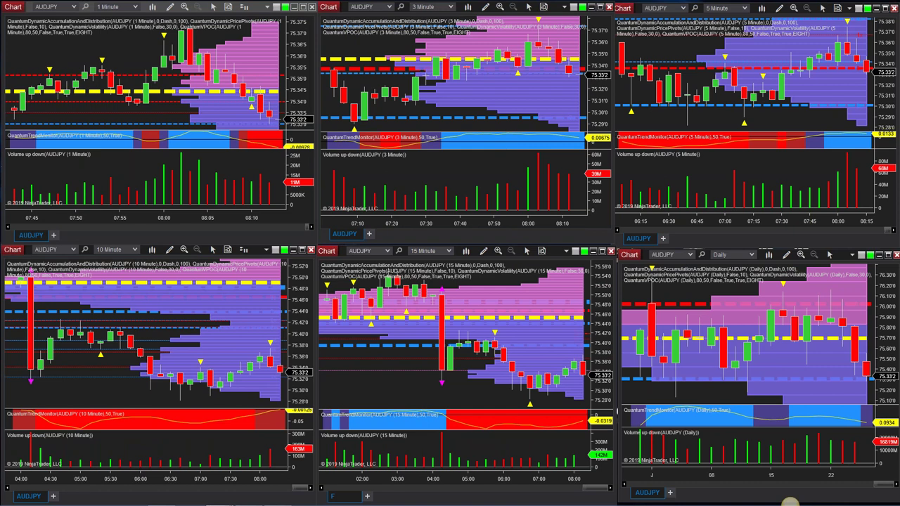
Load the Indices workspace from the NinjaTrader Control Center and minimize the Control Center window.
mouse_move(220, 504)
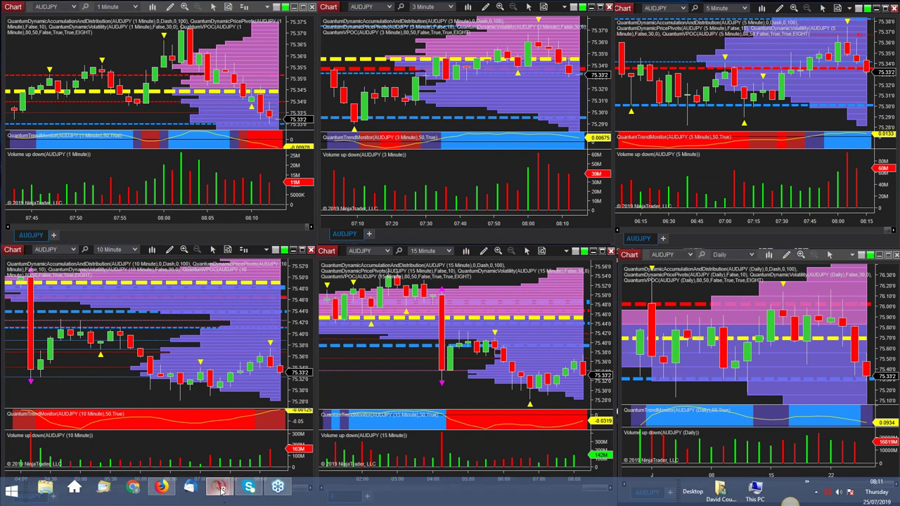
click(61, 432)
click(282, 80)
click(278, 140)
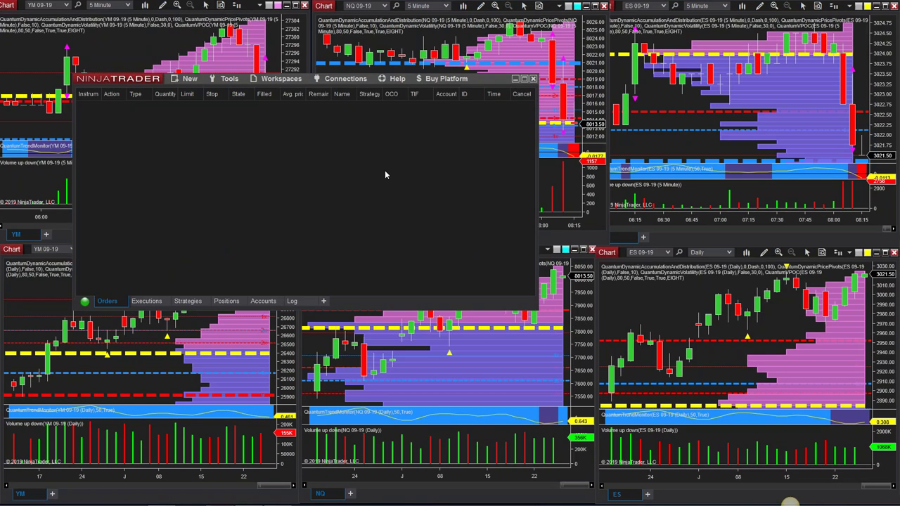
click(516, 78)
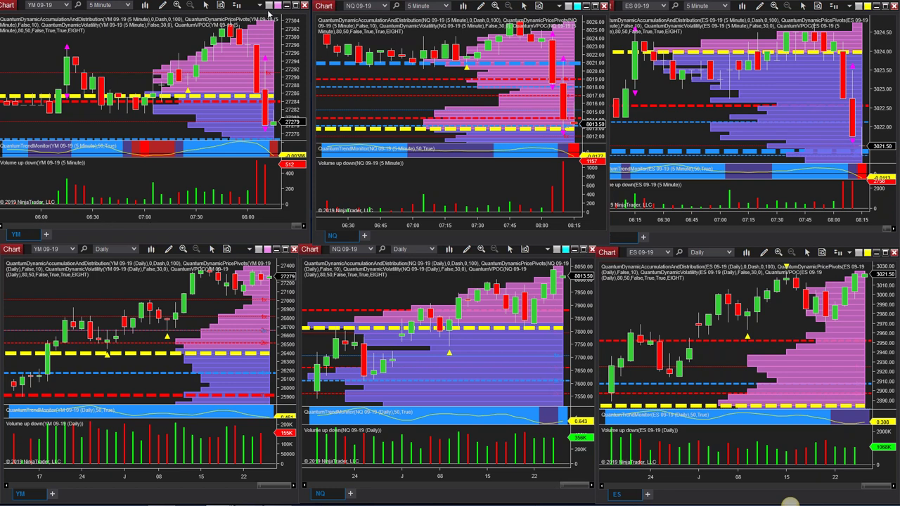
Examine the YM 09-19 5-minute chart at full size and restore it among the index futures charts.
click(296, 6)
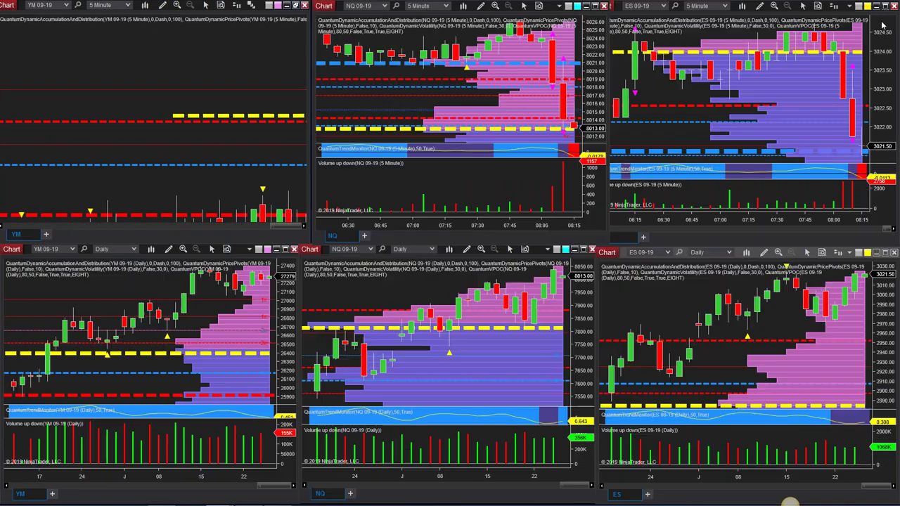
click(885, 6)
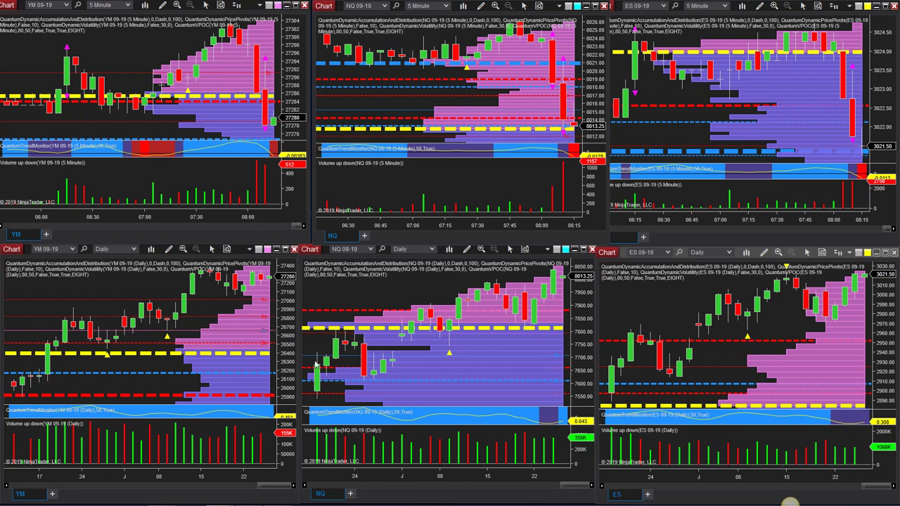
Load the Multiple time charts workspace and maximize the AUDJPY 10-minute chart.
mouse_move(201, 499)
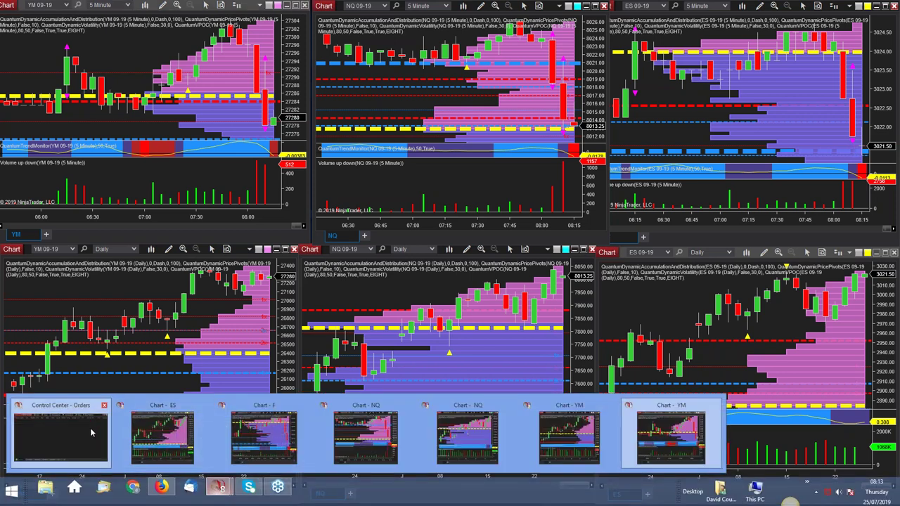
click(71, 436)
click(278, 84)
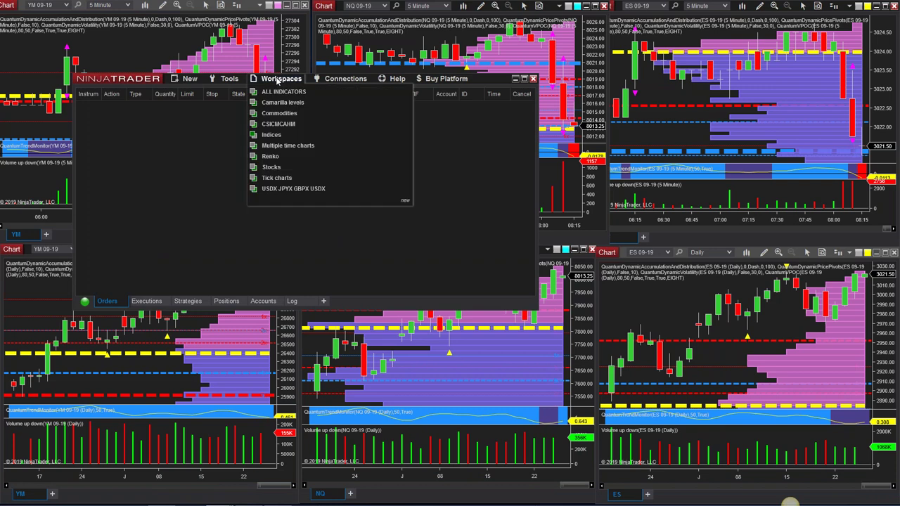
click(290, 145)
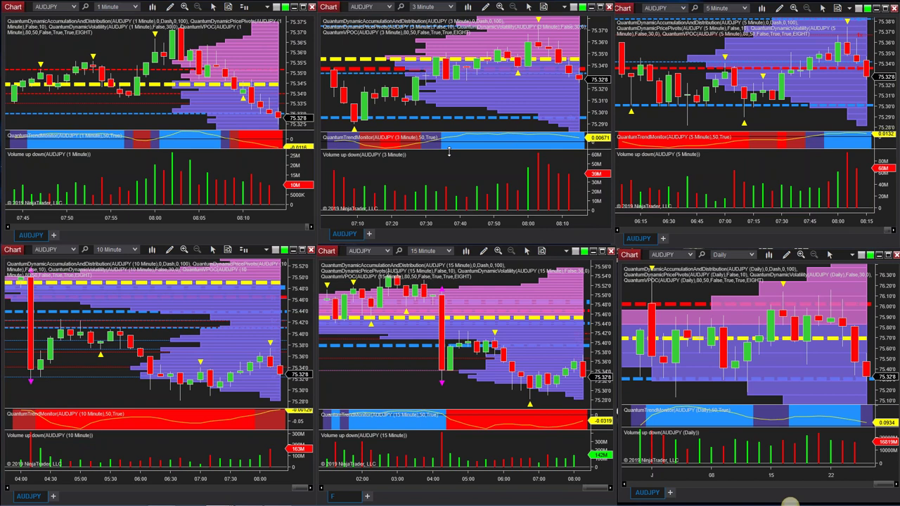
click(302, 250)
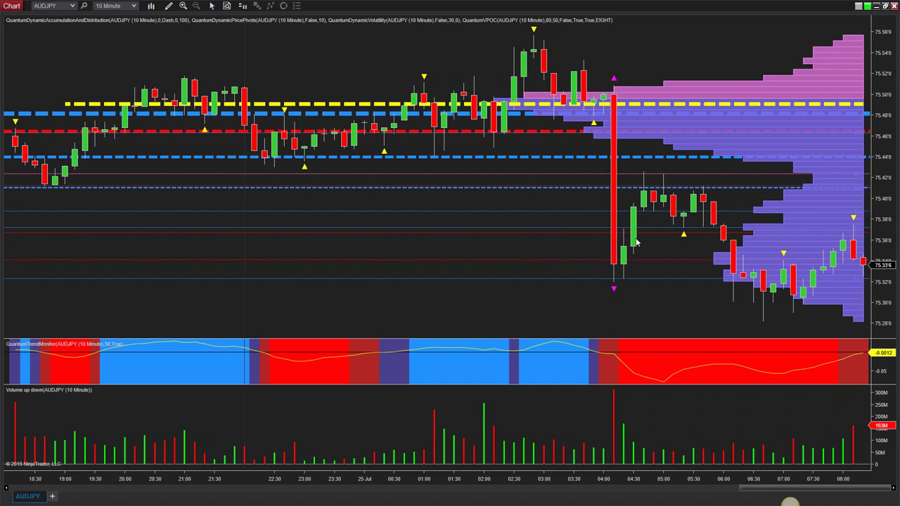
Restore the AUDJPY 10-minute chart among the other timeframes and examine the 1-minute chart at full size before restoring it.
click(883, 7)
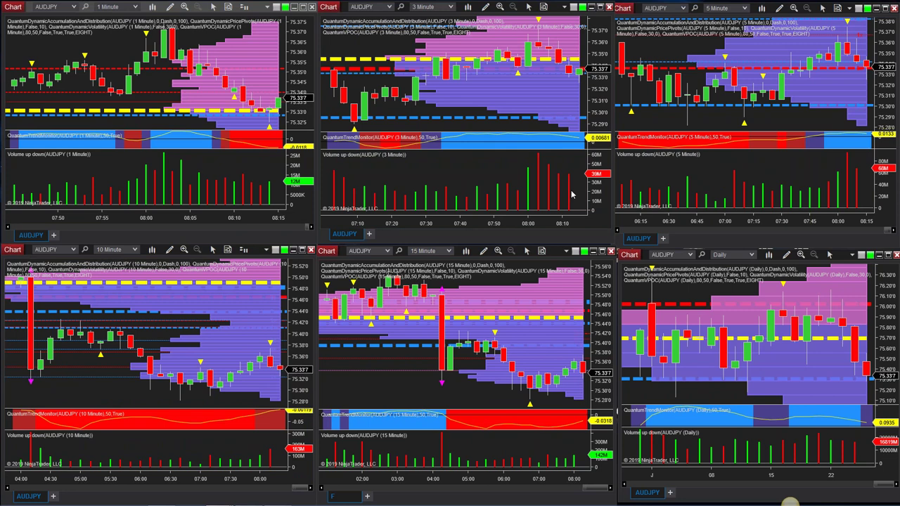
click(303, 7)
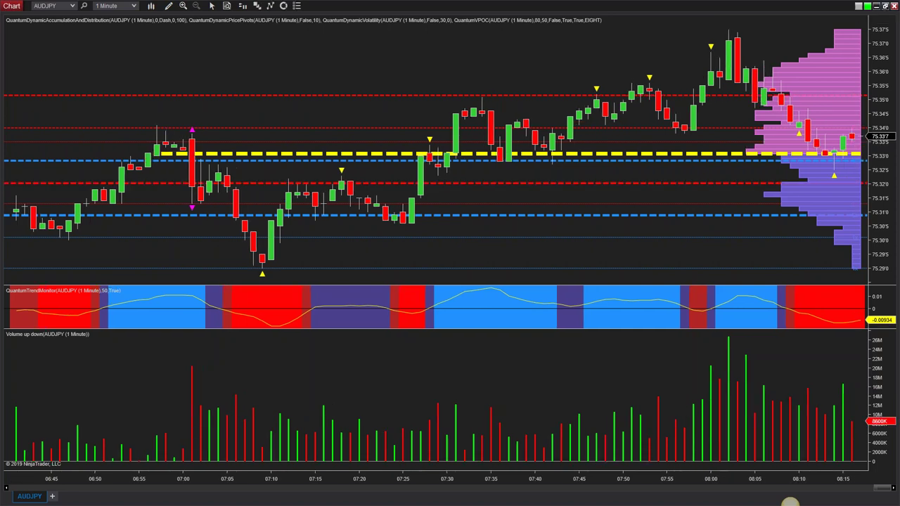
click(885, 6)
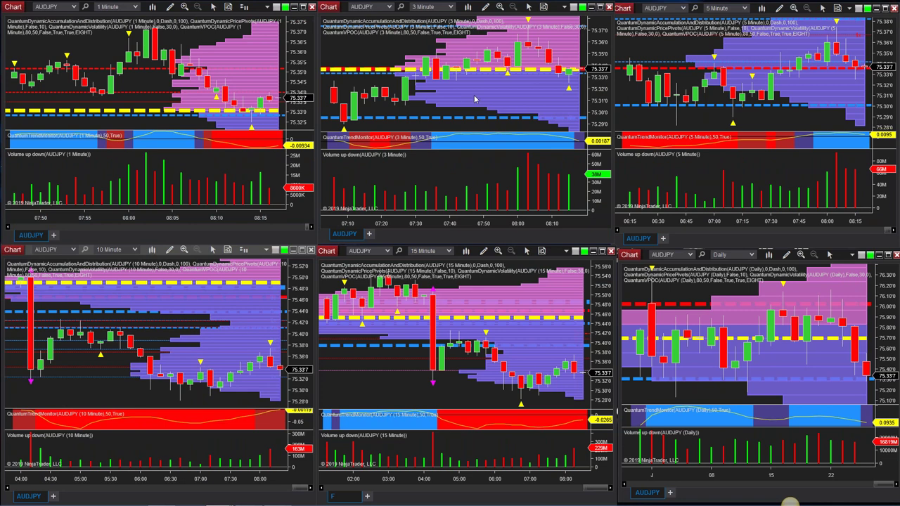
Examine the AUDJPY 3-minute chart and the 1-minute chart in turn at full size, restoring each among the other timeframes.
click(601, 7)
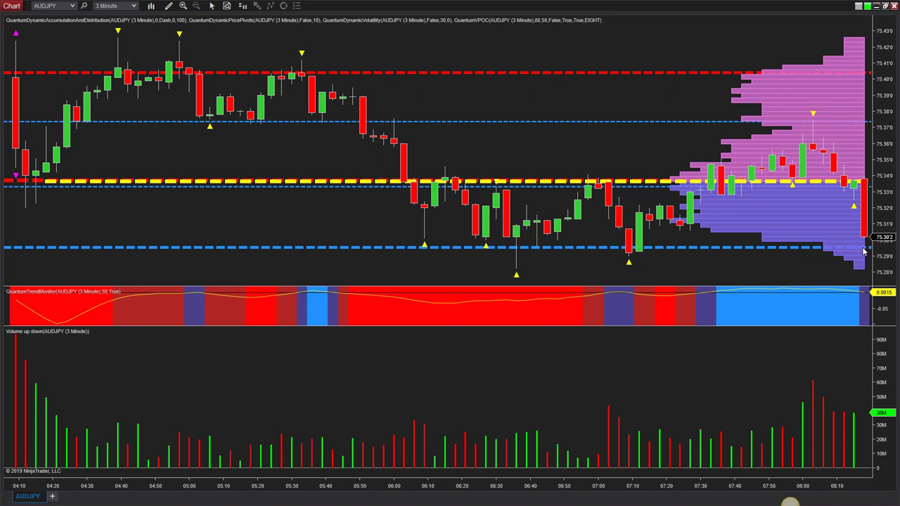
click(886, 7)
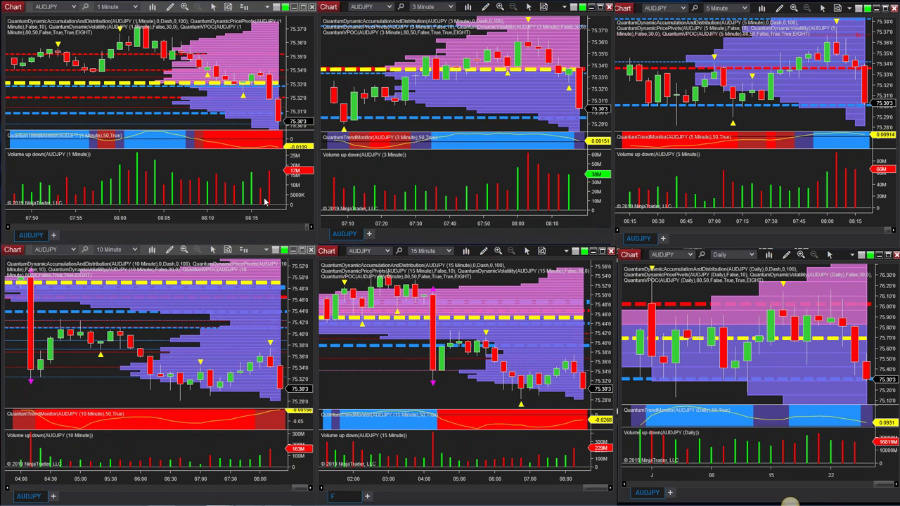
click(302, 6)
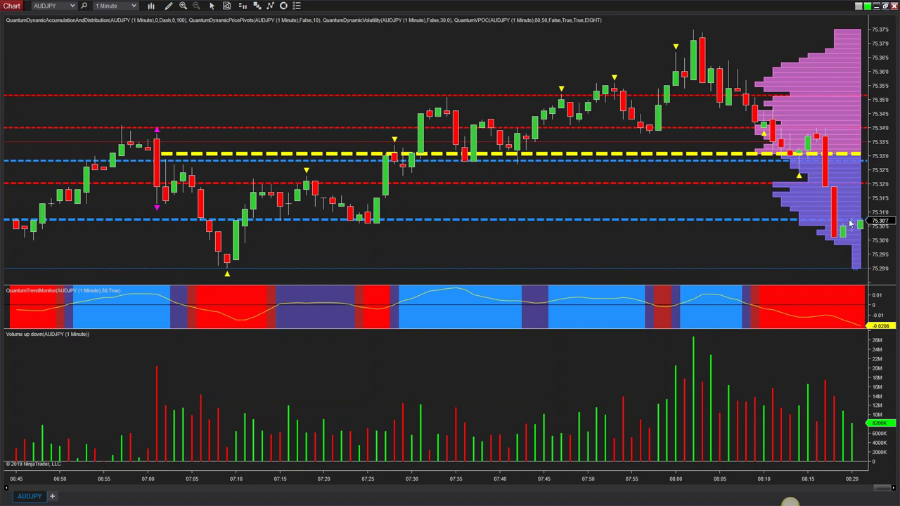
click(885, 6)
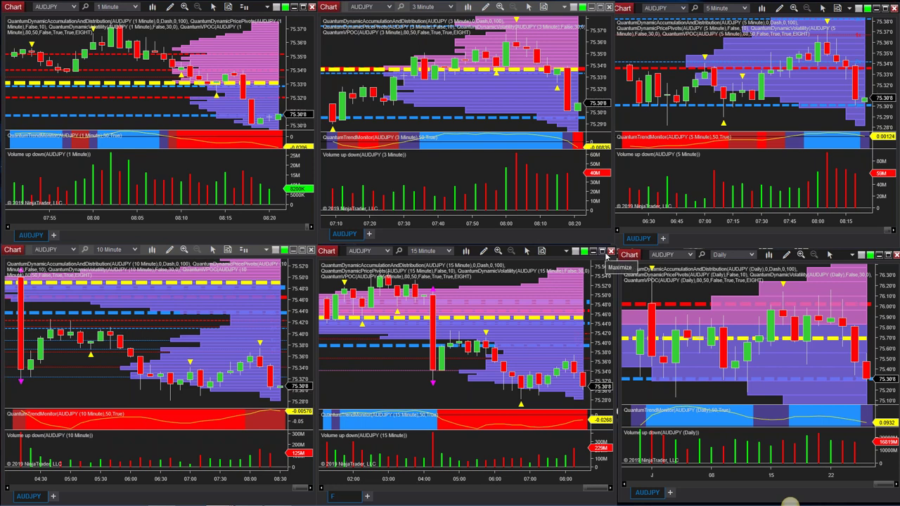
Examine the AUDJPY 15-minute chart at full size, and the 10-minute chart's trend monitor pane temporarily enlarged, restoring both sizes.
click(601, 251)
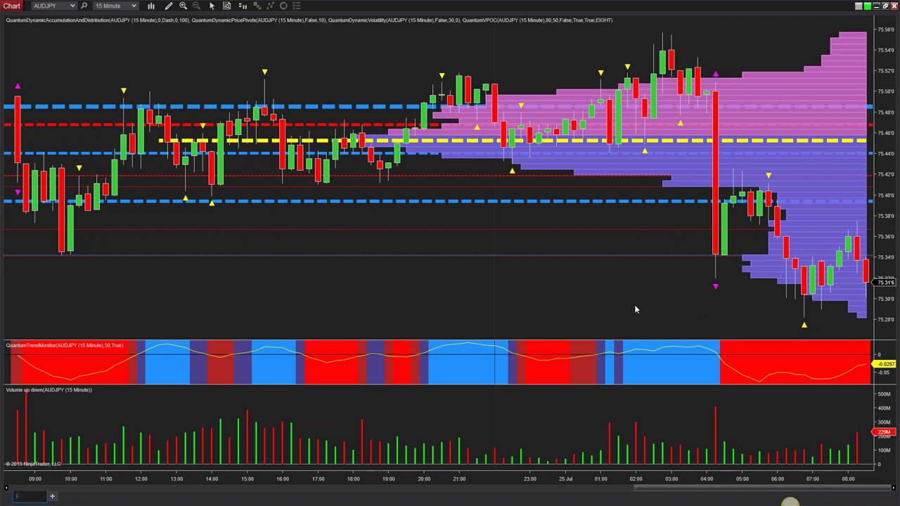
click(884, 6)
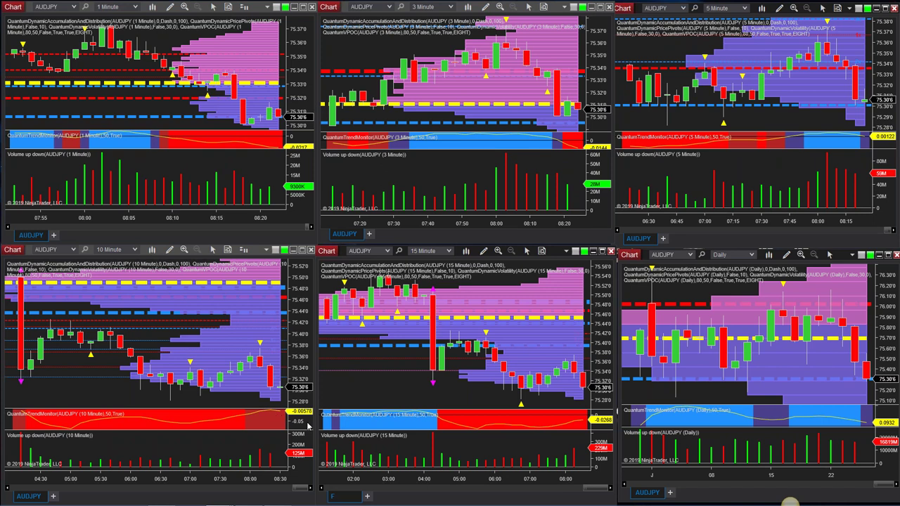
drag(273, 411, 270, 374)
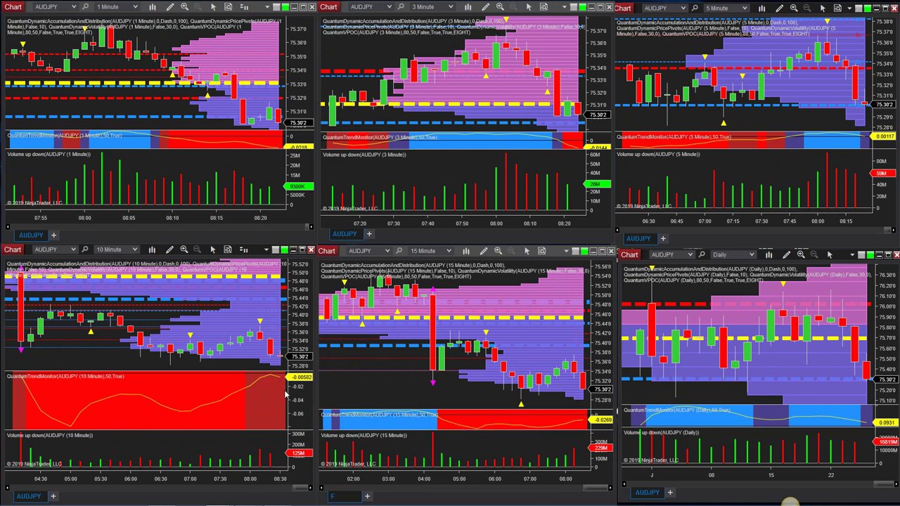
drag(256, 371, 256, 408)
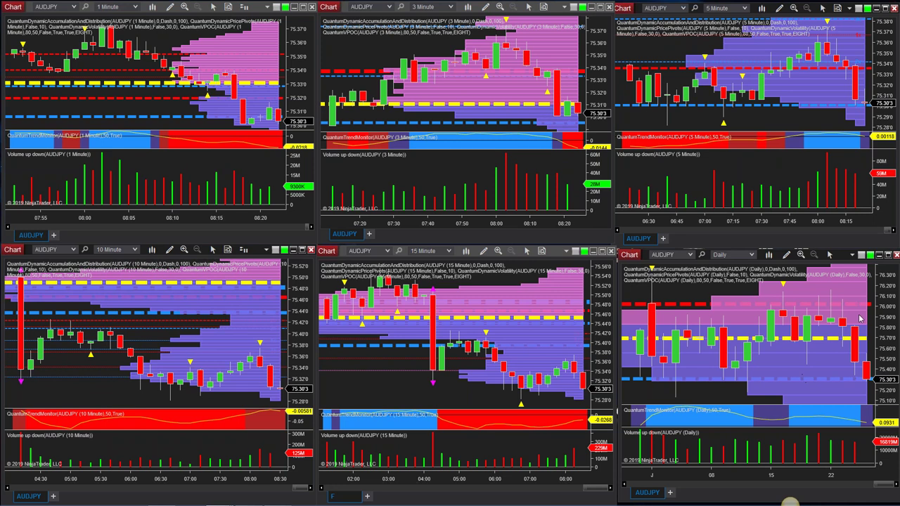
Examine the AUDJPY daily chart at full size and restore it among the other timeframes.
click(887, 255)
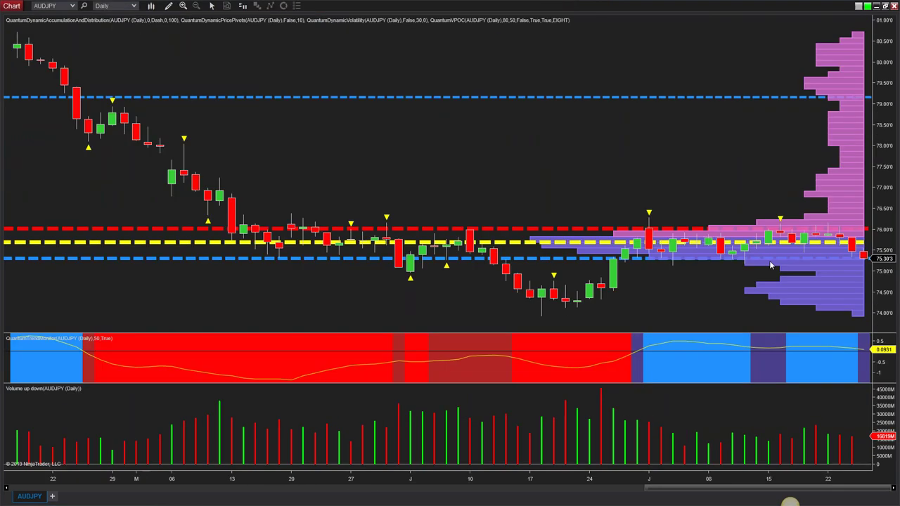
click(833, 258)
key(Escape)
click(885, 5)
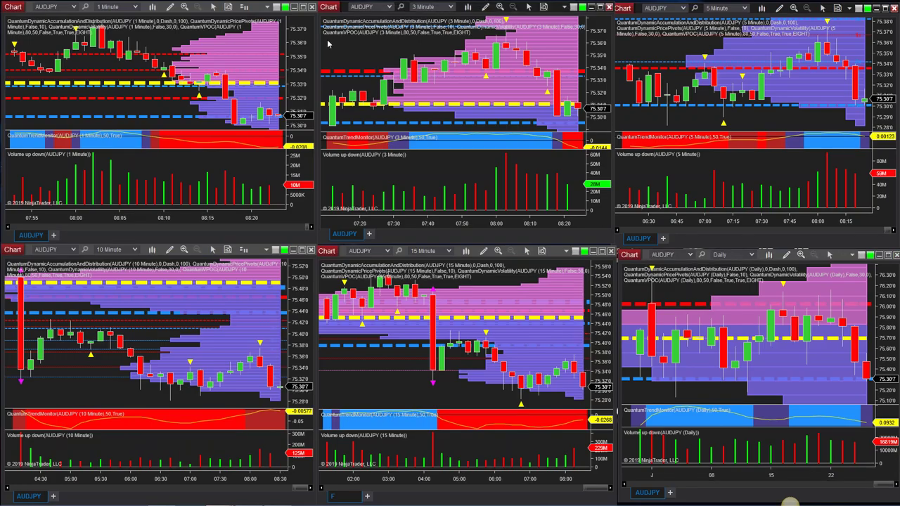
Switch the instrument of all linked timeframe charts to EURAUD.
text(EURAUD)
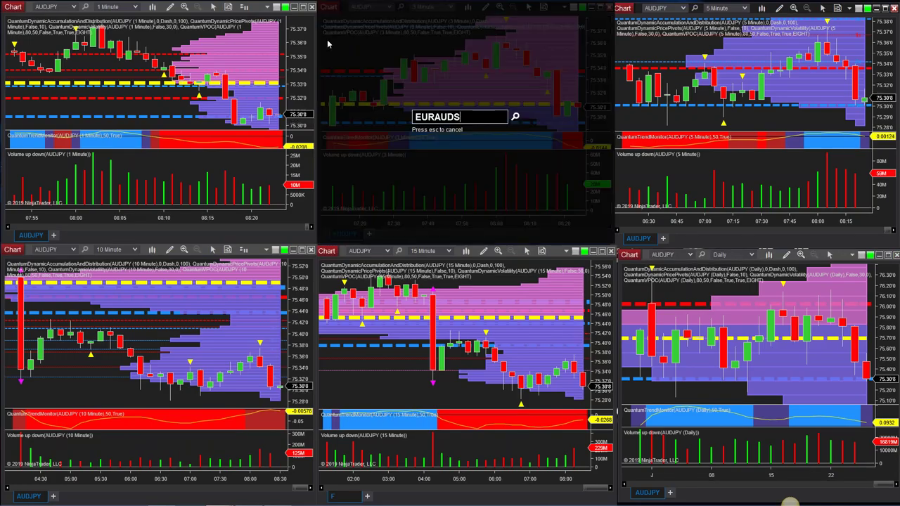
key(Return)
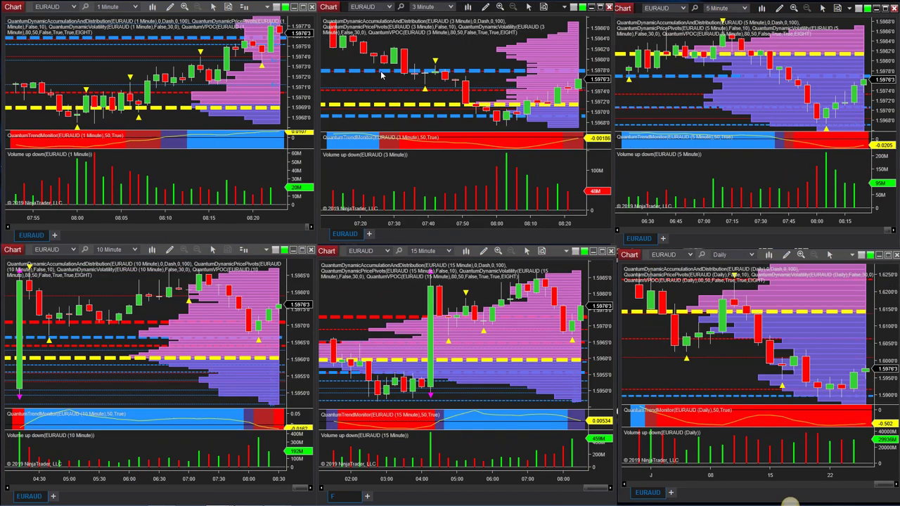
Bring up the NinjaTrader Control Center and load the CSICMCAHM workspace.
mouse_move(162, 502)
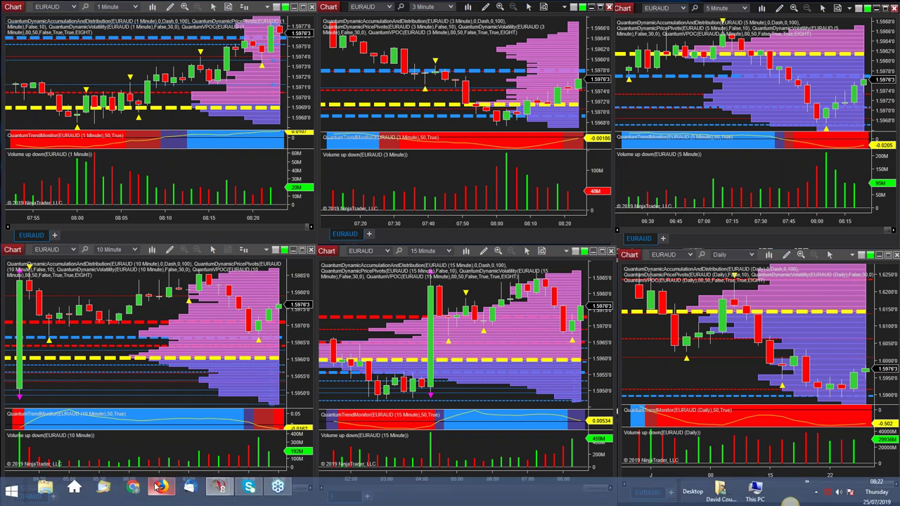
click(219, 487)
click(67, 436)
click(281, 79)
click(279, 146)
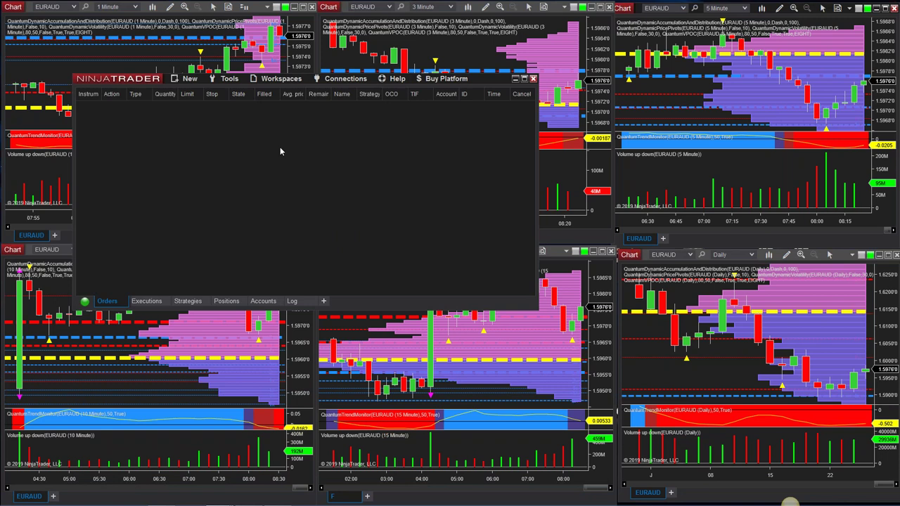
click(281, 79)
click(280, 125)
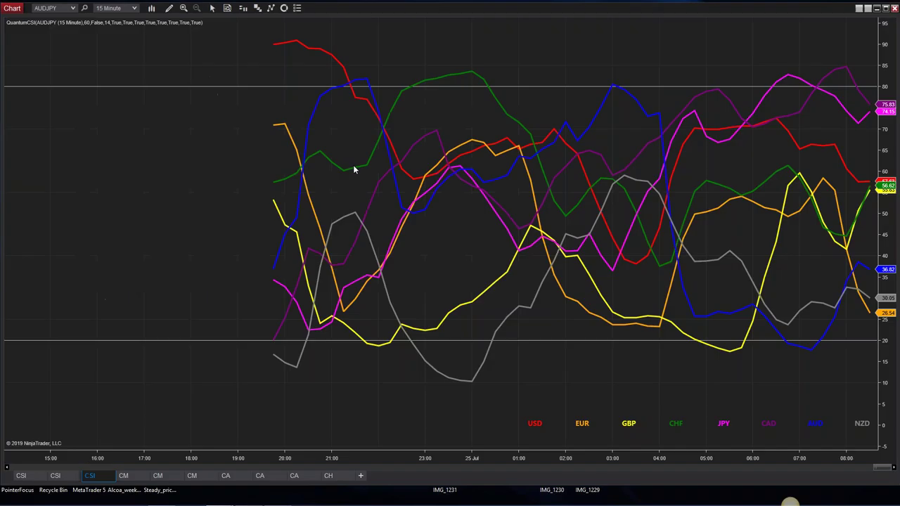
Compare the currency strength indicator charts on the 5-minute, 10-minute and 15-minute timeframes.
click(21, 475)
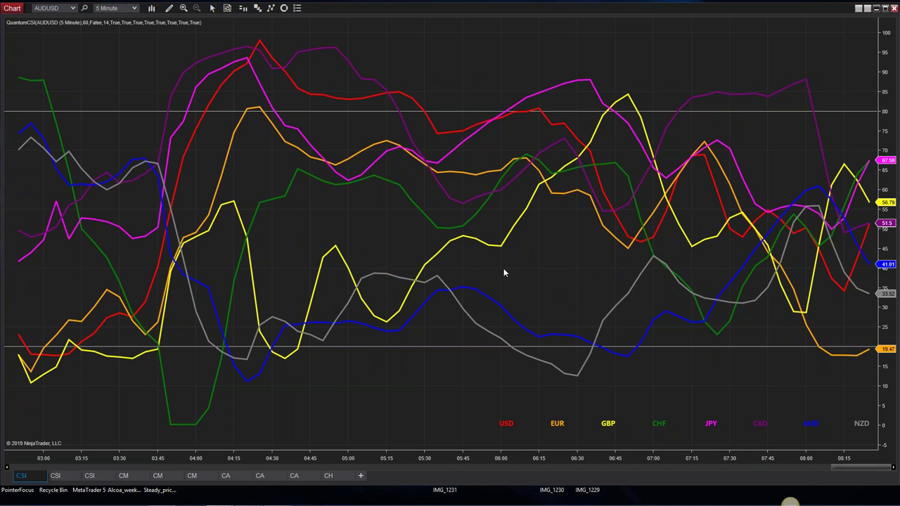
click(54, 475)
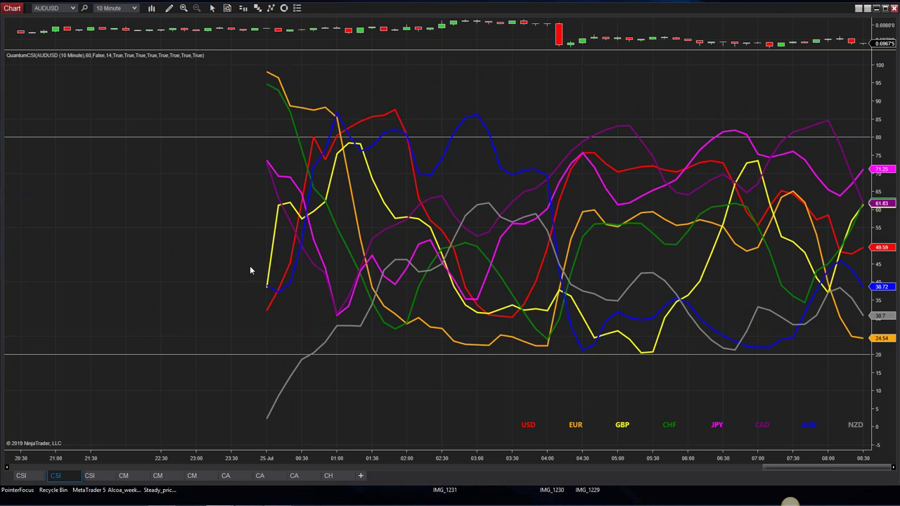
click(90, 475)
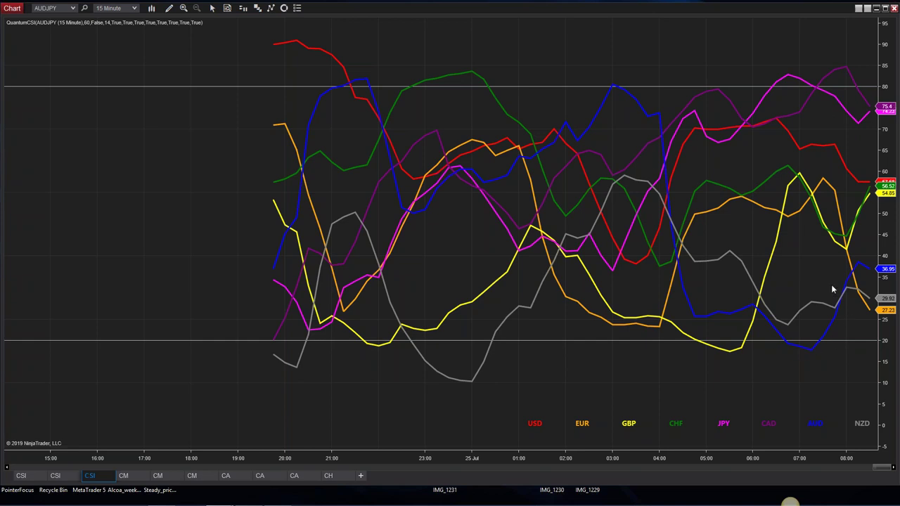
Load the USDX JPYX GBPX USDX workspace and minimize the Control Center to view the four currency index charts.
mouse_move(261, 490)
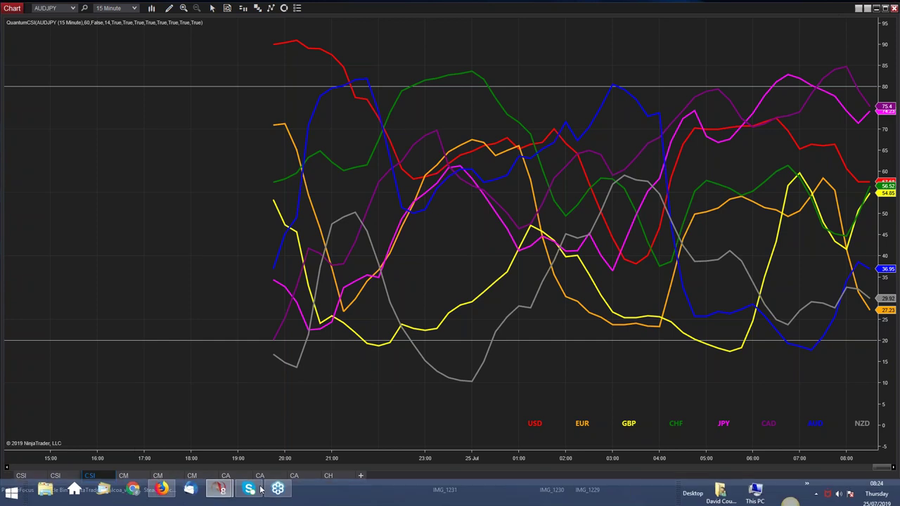
mouse_move(790, 502)
mouse_move(220, 501)
click(161, 425)
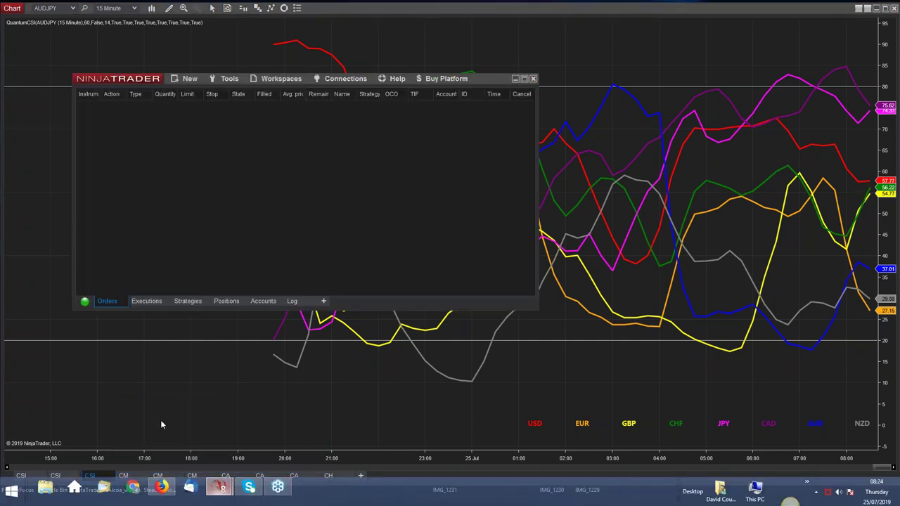
click(282, 78)
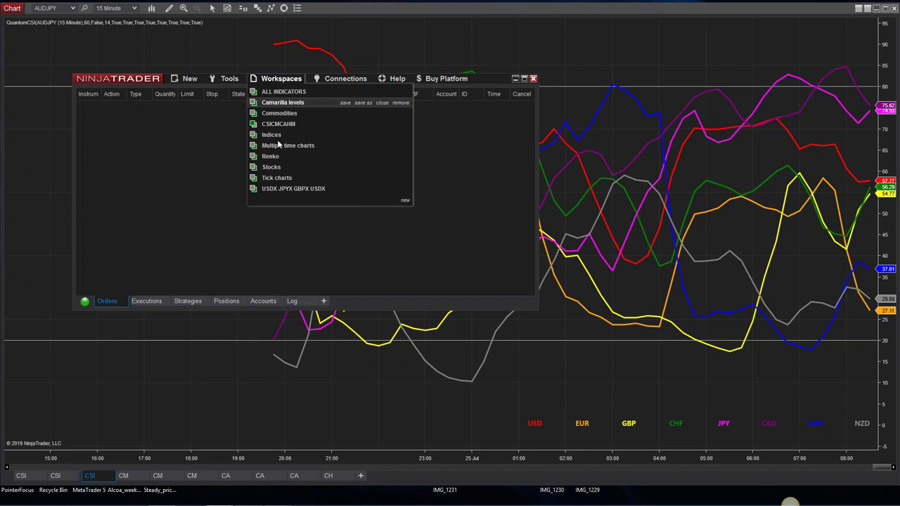
click(275, 187)
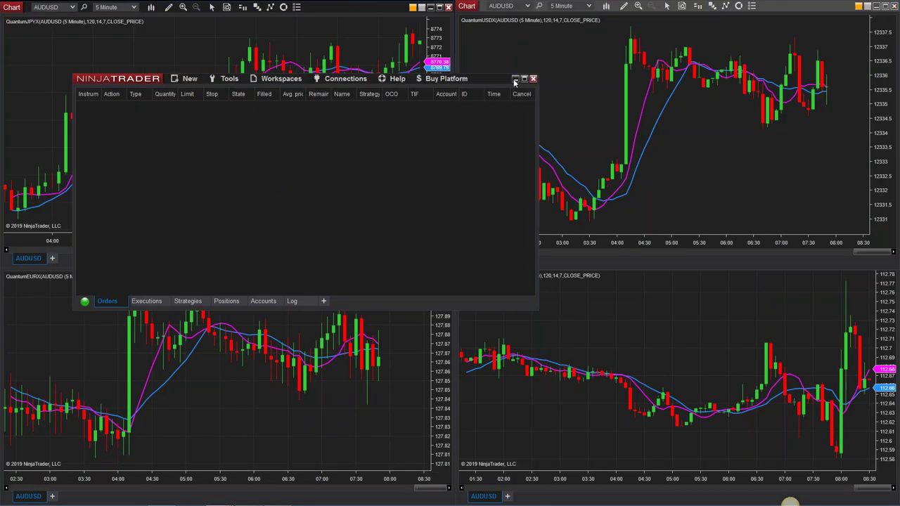
click(515, 80)
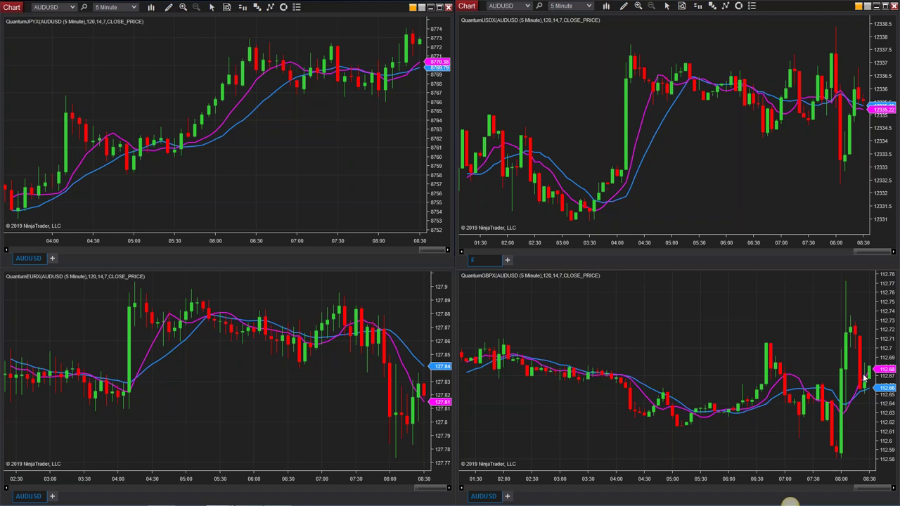
Bring back the Control Center and load the Multiple time charts workspace.
mouse_move(219, 494)
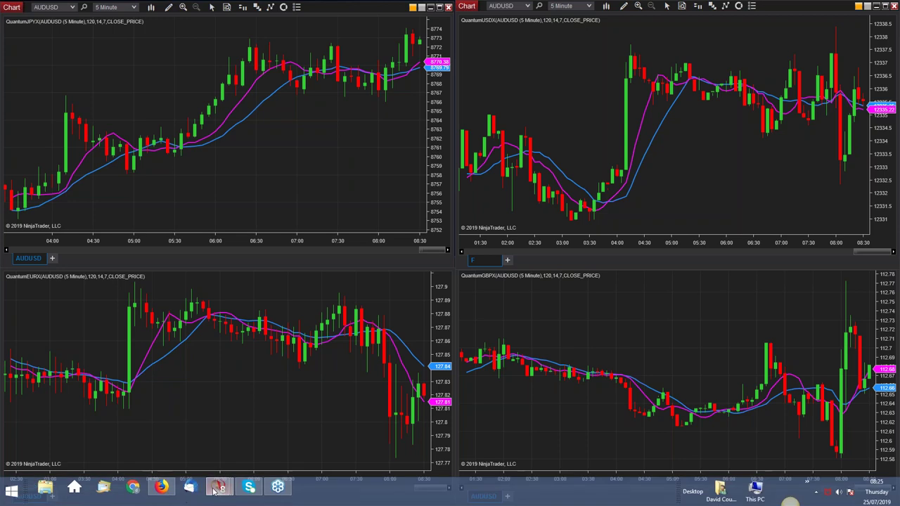
click(61, 442)
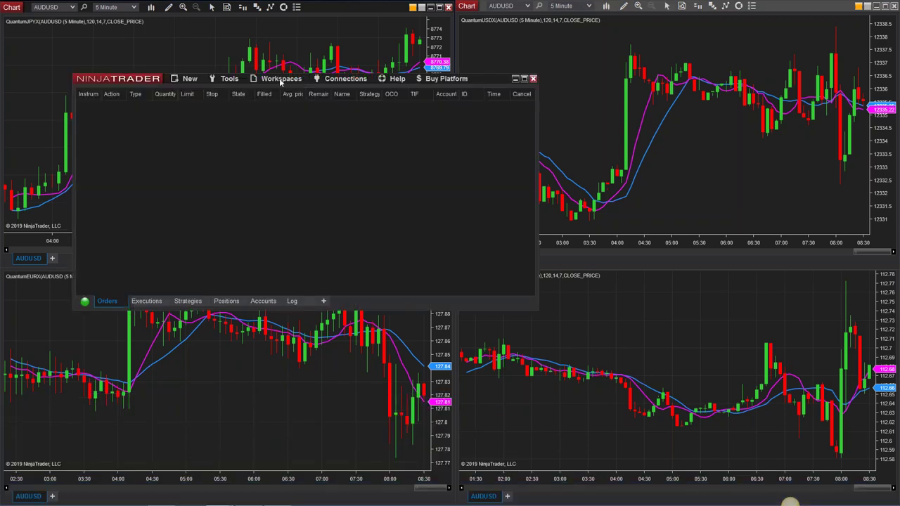
click(280, 79)
click(288, 148)
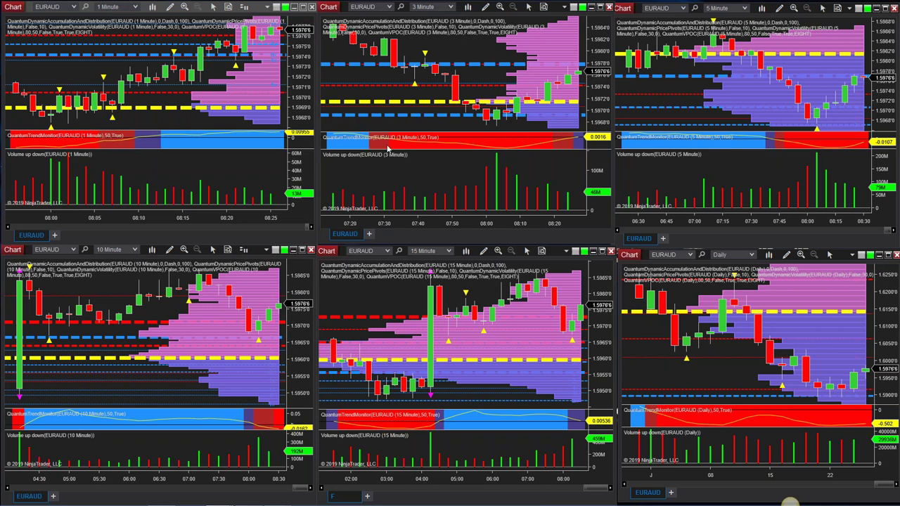
Examine the EURAUD 1-minute and 10-minute charts in turn at full size, restoring each among the other timeframes.
click(303, 8)
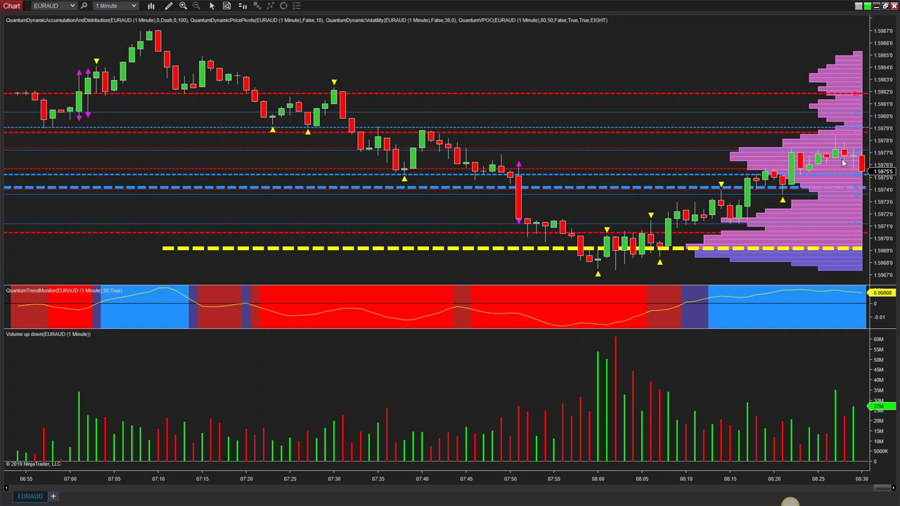
scroll(843, 163, down, 1)
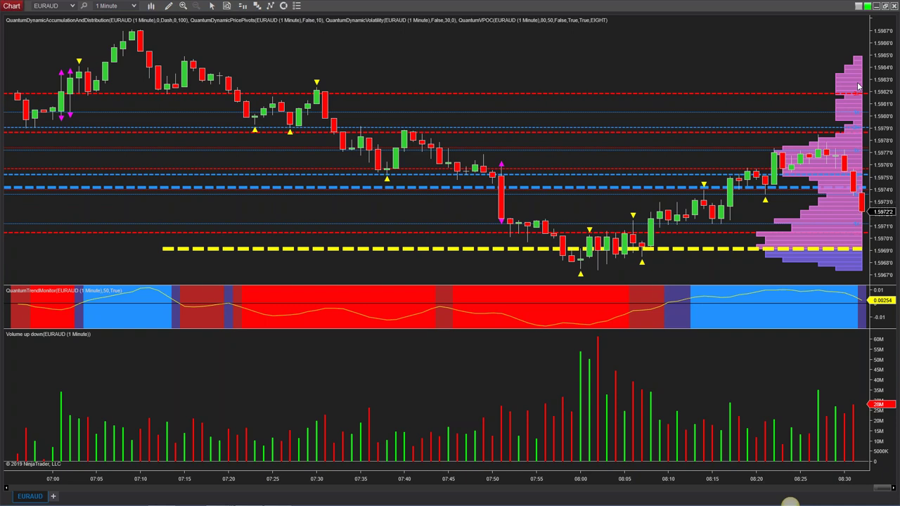
click(885, 5)
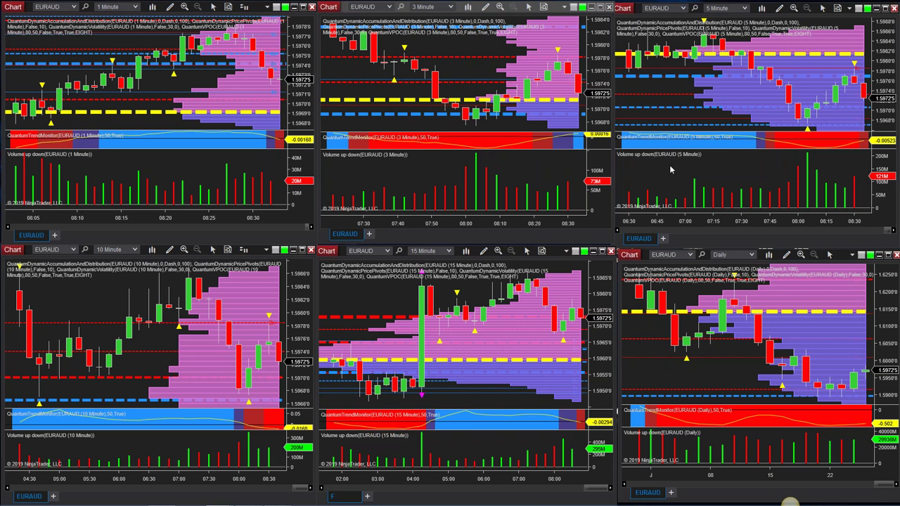
click(302, 250)
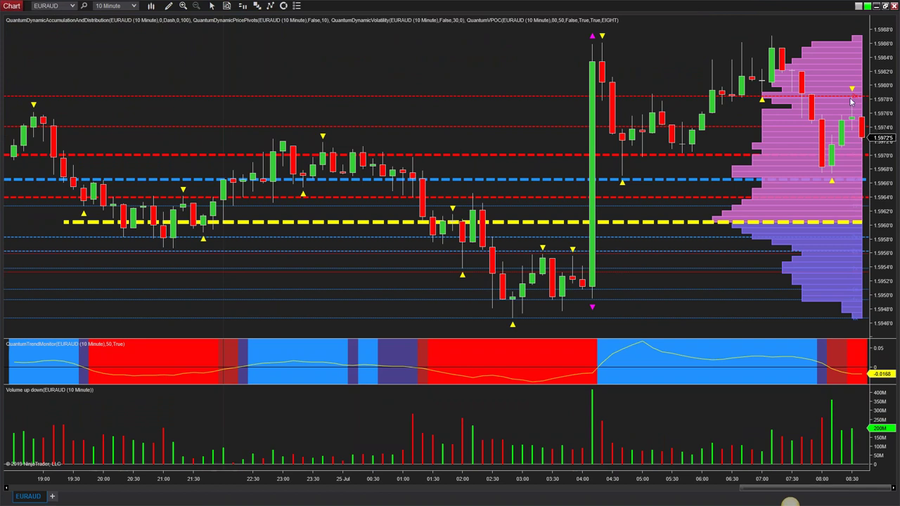
click(885, 6)
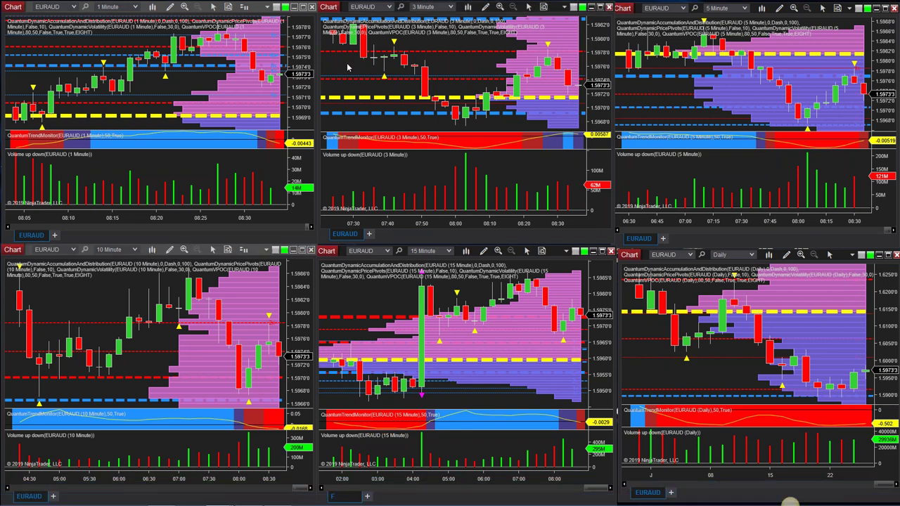
Switch the linked timeframe charts to GBPCAD and examine the daily and 5-minute charts in turn at full size.
text(GBPCAD)
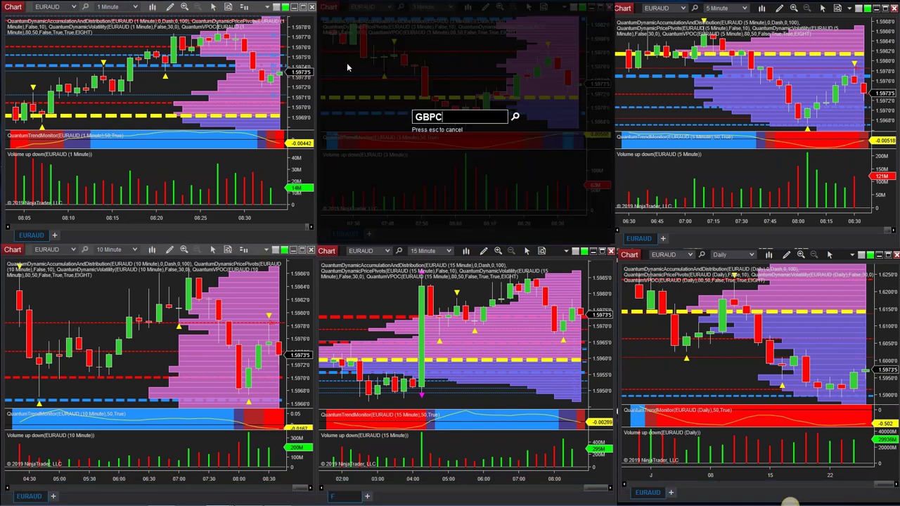
key(Return)
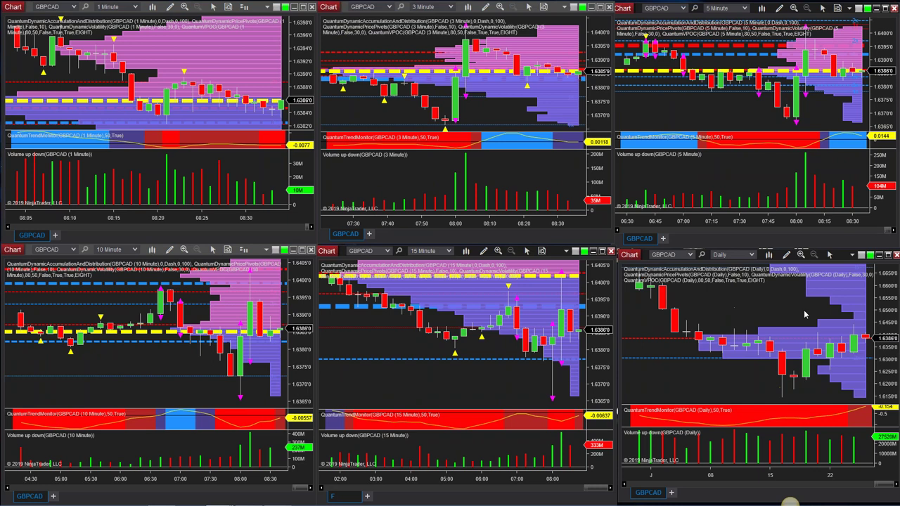
click(887, 256)
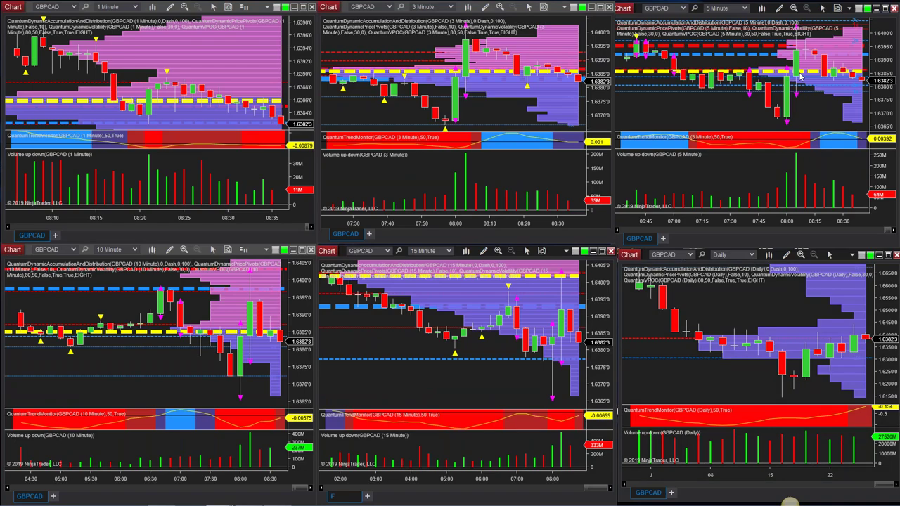
click(885, 6)
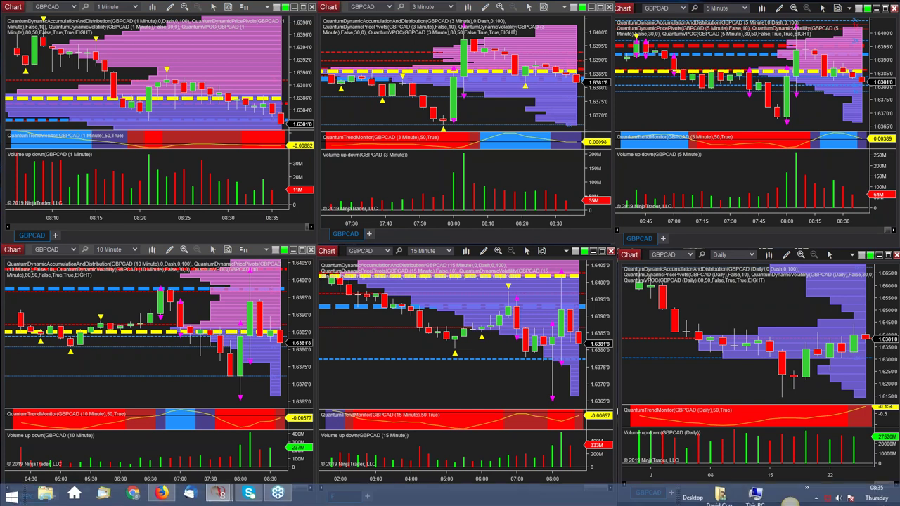
mouse_move(217, 486)
click(61, 436)
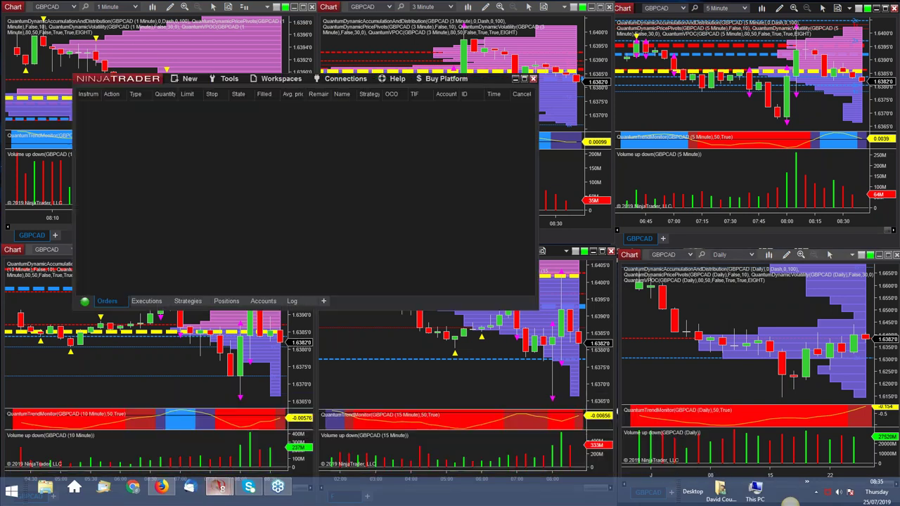
click(281, 78)
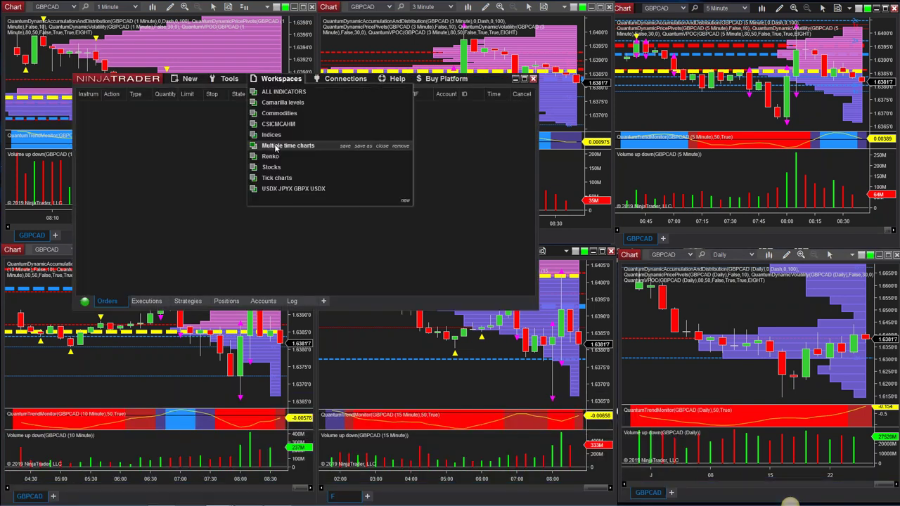
click(515, 79)
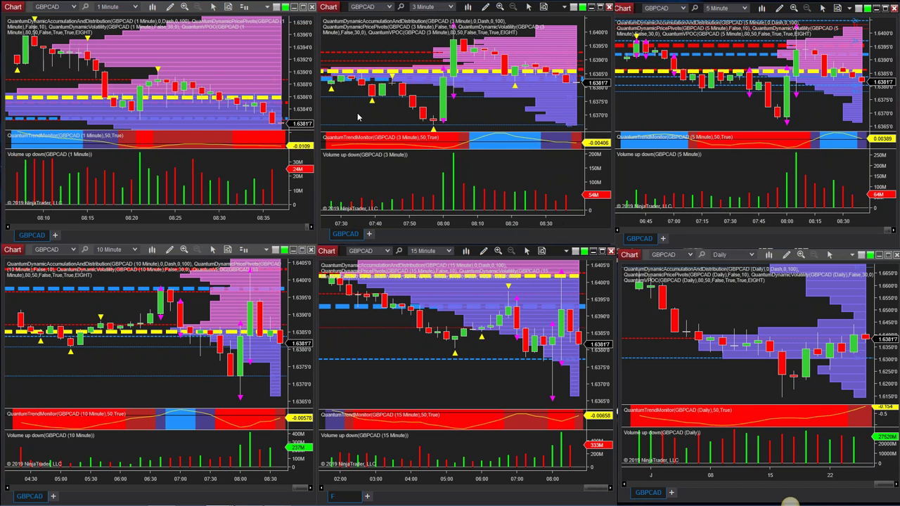
Switch the linked timeframe charts to AUDJPY.
text(AUDJPY)
key(Return)
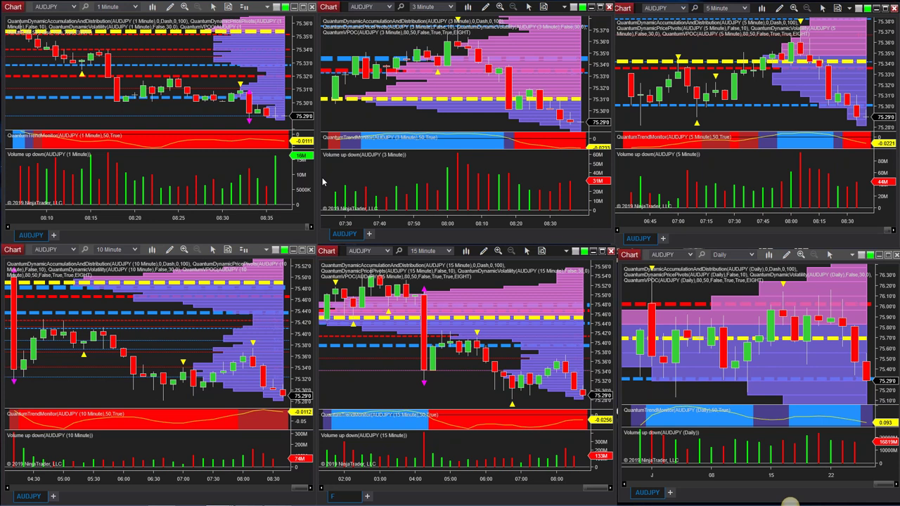
Bring back the Control Center, load the Indices workspace and minimize the Control Center to view the index futures charts.
mouse_move(218, 486)
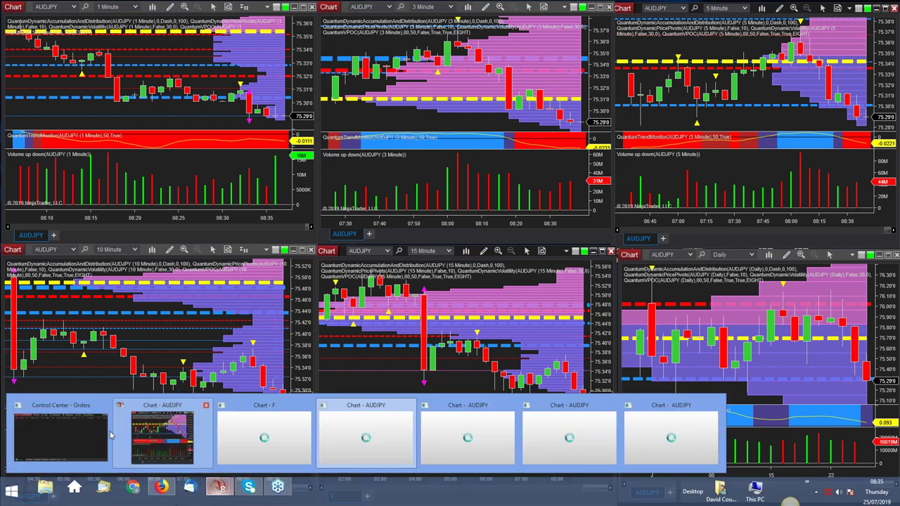
click(110, 435)
click(280, 78)
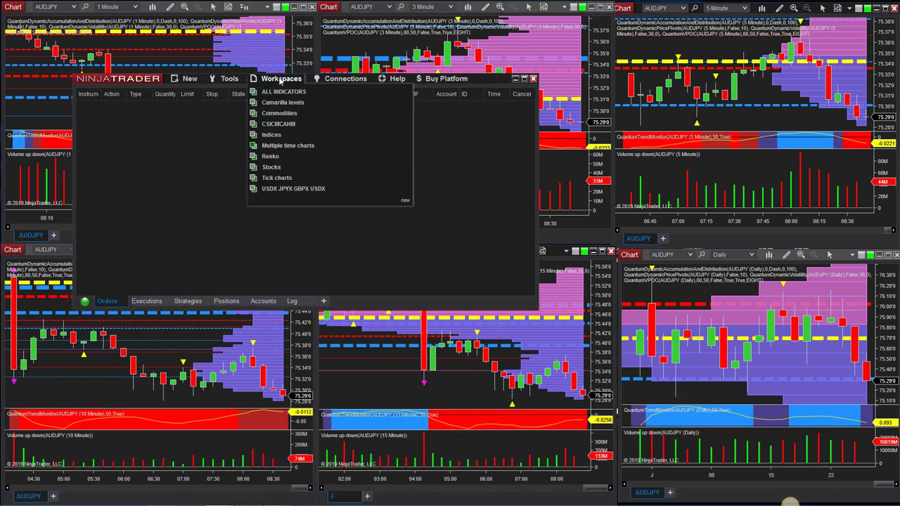
click(273, 135)
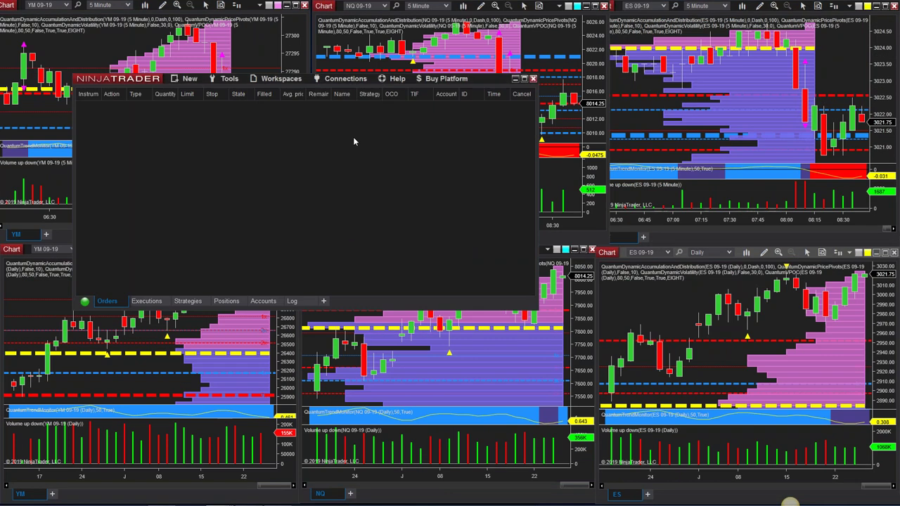
click(516, 79)
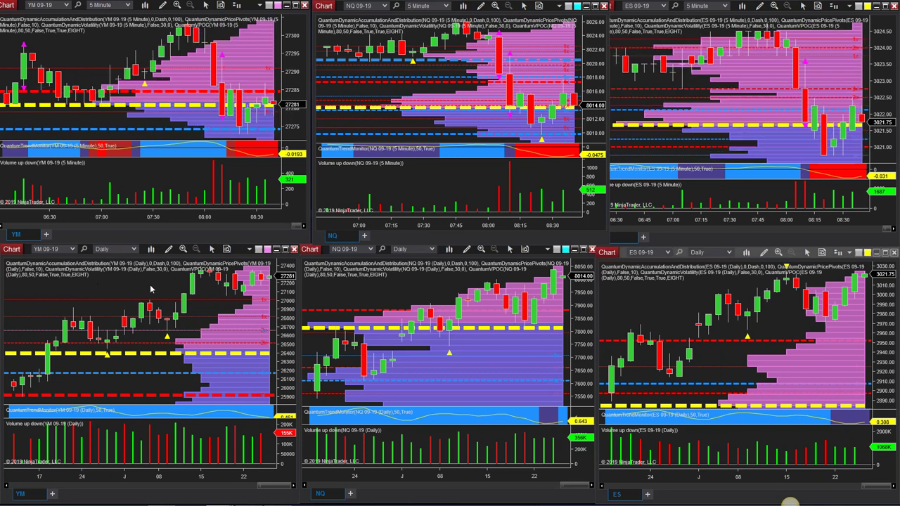
Examine the YM 09-19 daily chart at full size and restore it among the other index charts.
click(284, 249)
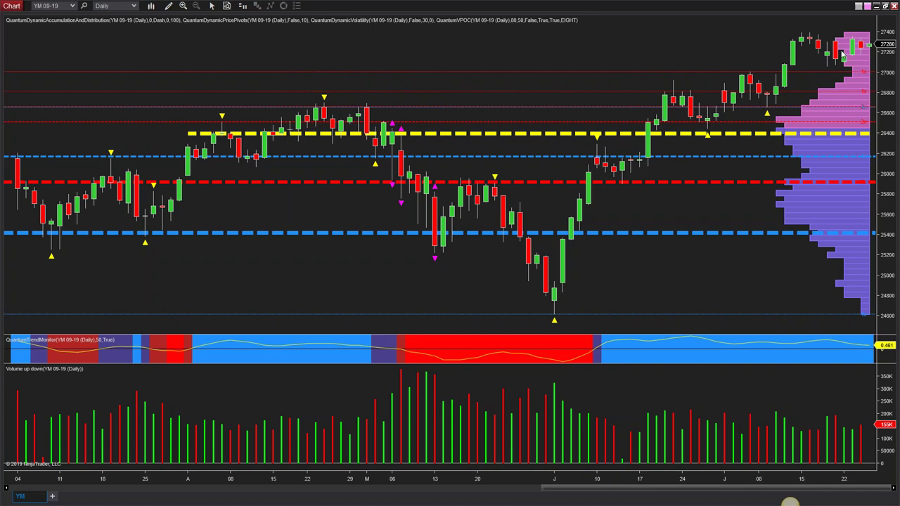
click(885, 6)
mouse_move(216, 501)
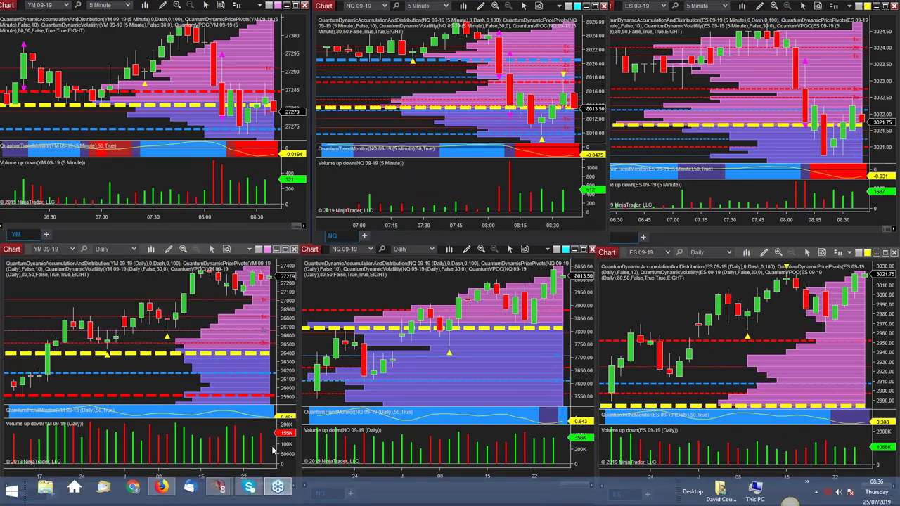